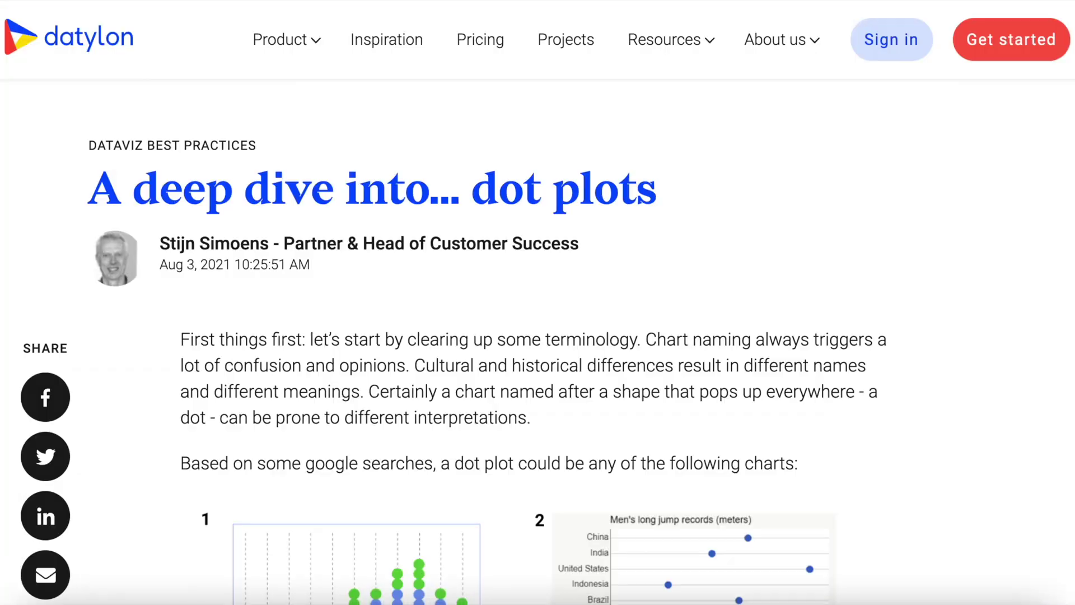
# Scroll through the article and go to the Datylon Chart Library page
pyautogui.scroll(-10, 538, 336)
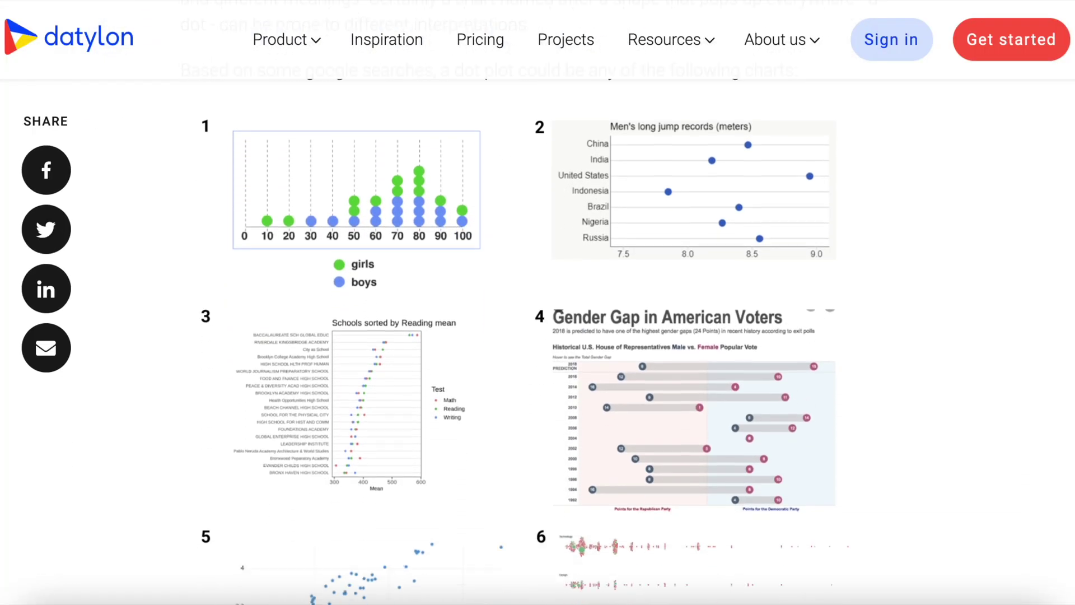
pyautogui.scroll(-15, 537, 336)
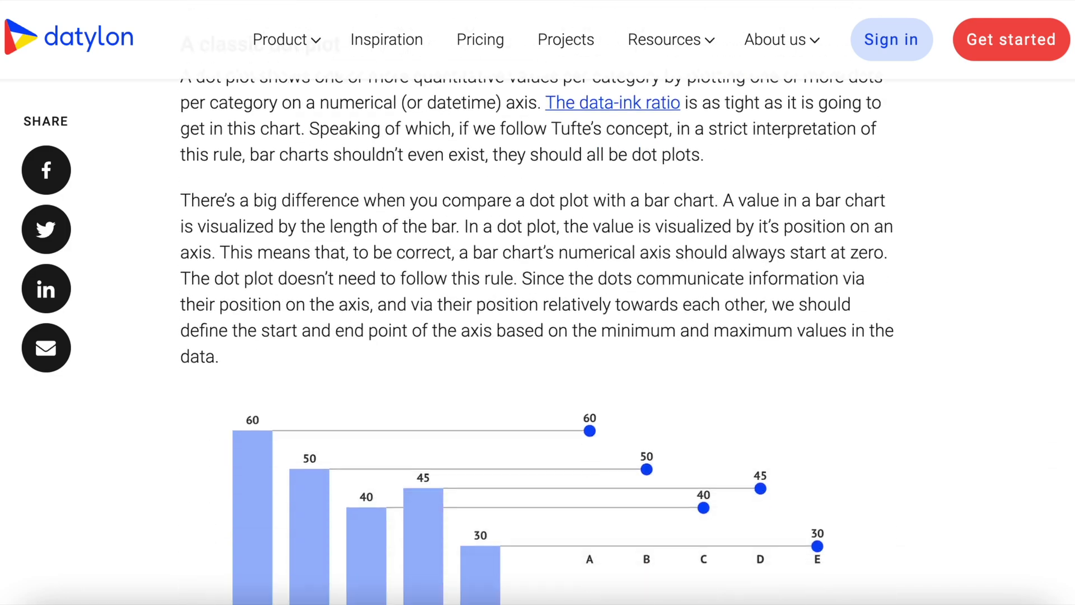
pyautogui.scroll(-15, 538, 336)
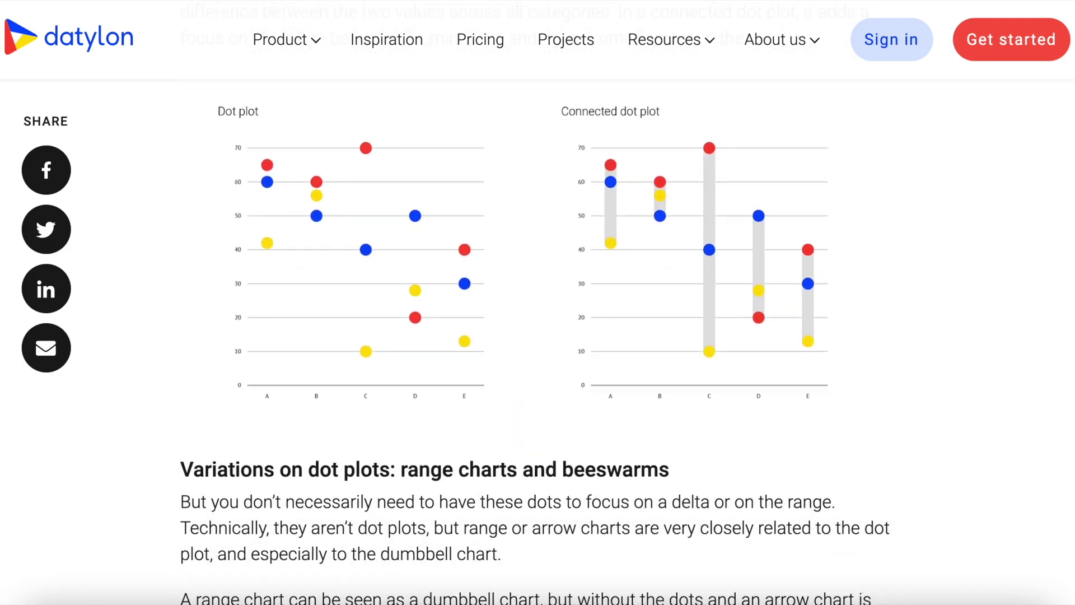
pyautogui.scroll(-15, 538, 336)
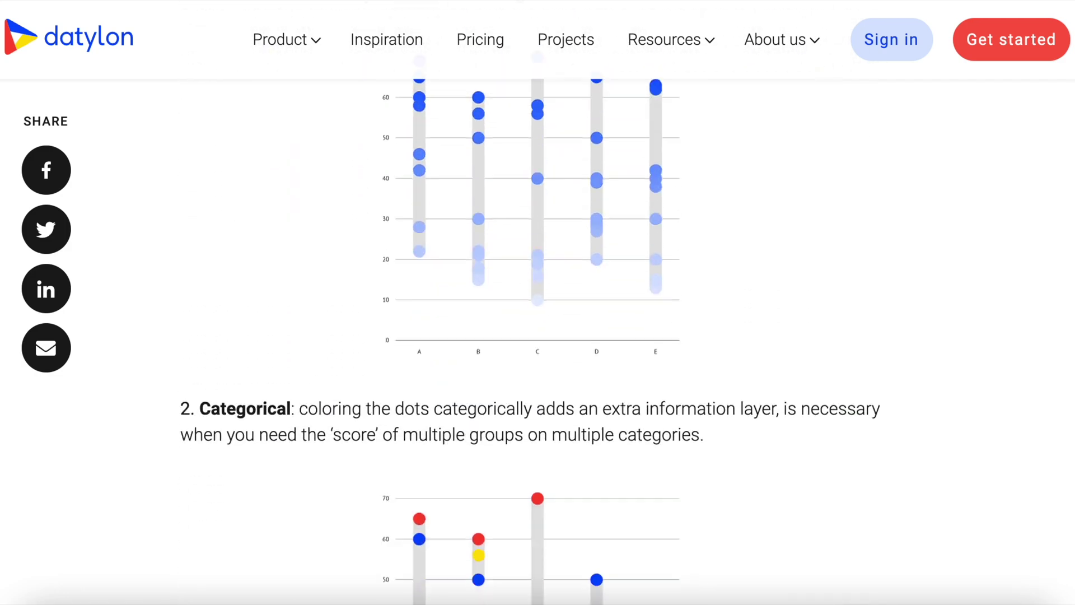
pyautogui.scroll(-10, 537, 336)
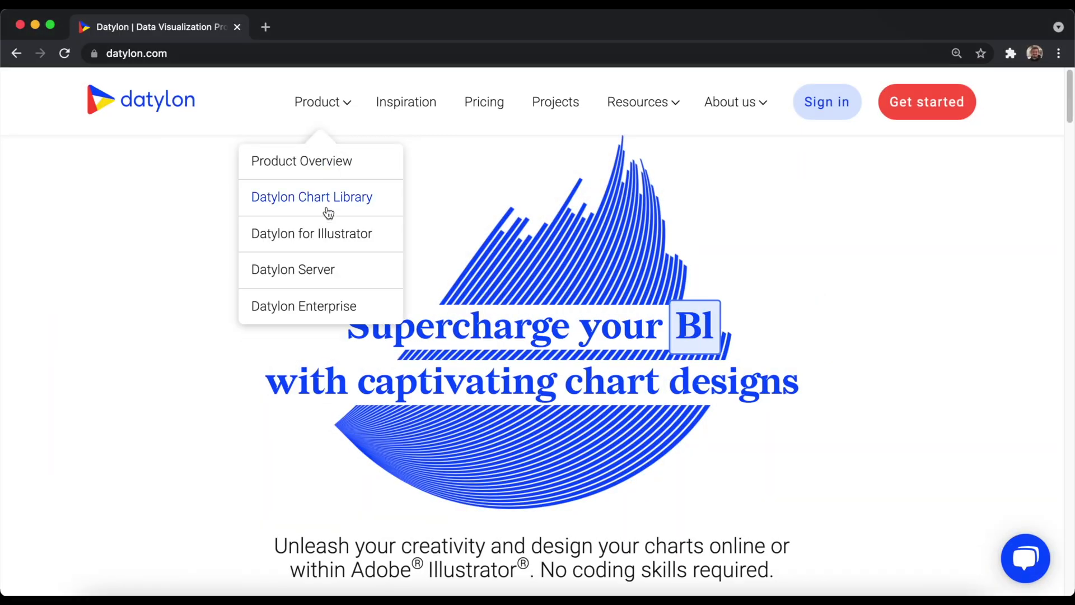
pyautogui.click(328, 193)
# Open the Dot plot chart page and scroll down toward its Illustrator tutorial
pyautogui.scroll(-10, 1051, 232)
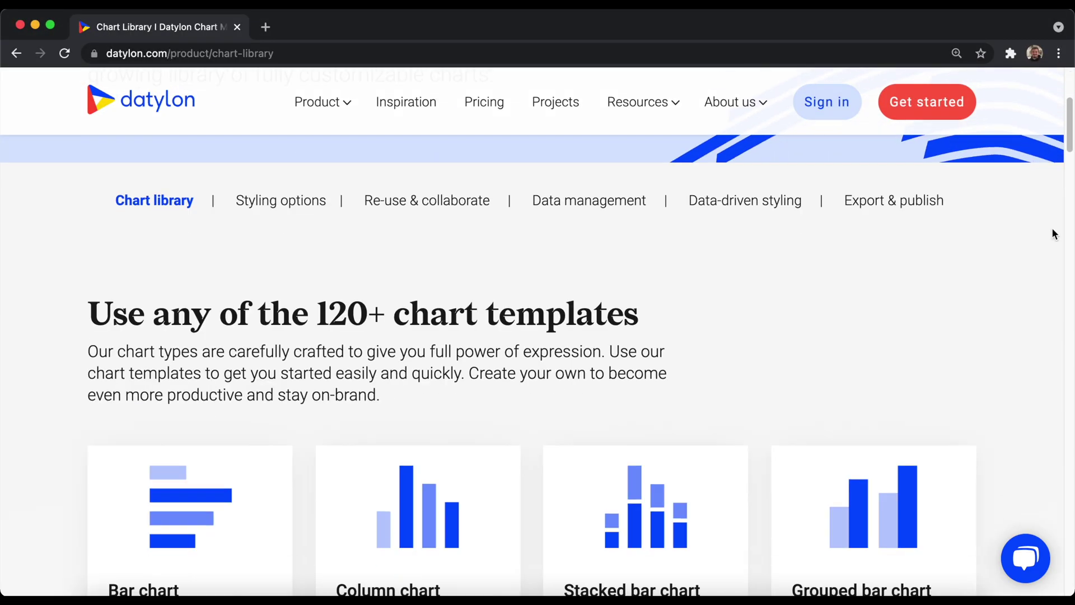
pyautogui.scroll(-5, 1049, 253)
pyautogui.click(895, 280)
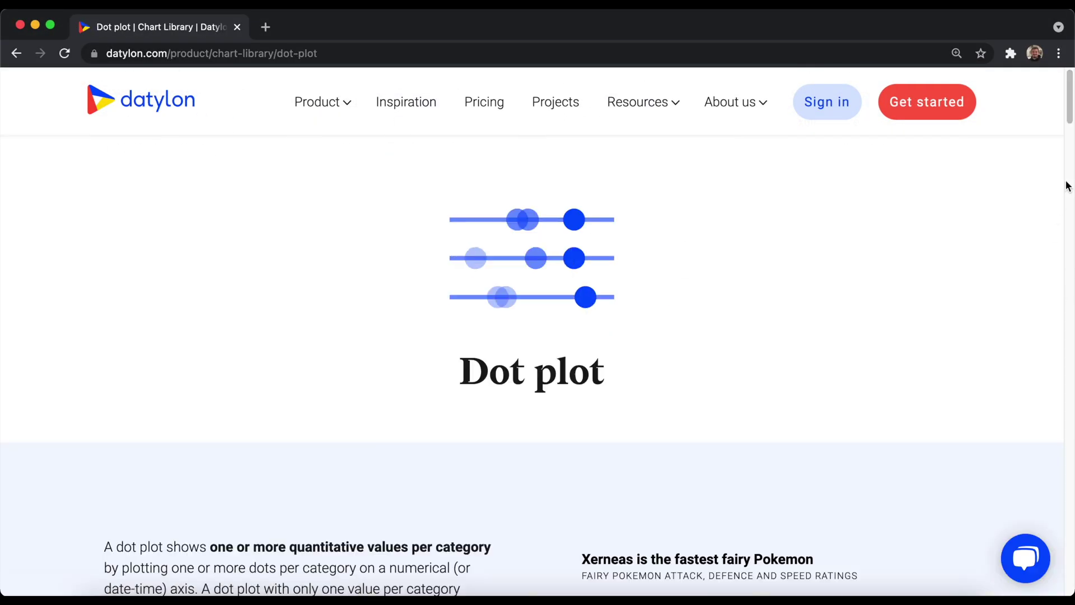
pyautogui.scroll(-10, 1065, 188)
pyautogui.scroll(-10, 1064, 190)
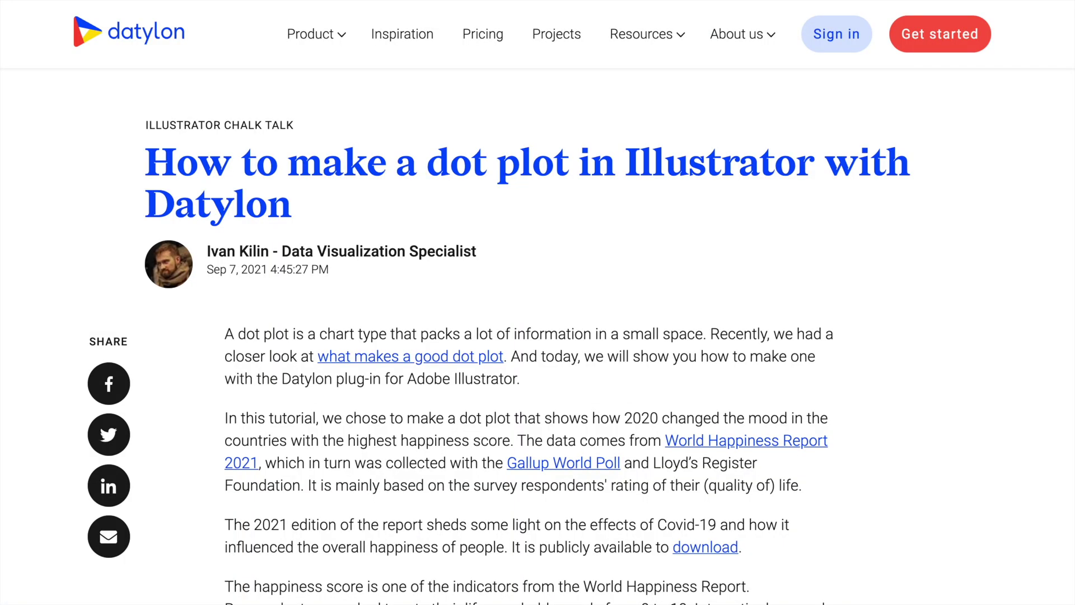
pyautogui.scroll(-15, 537, 336)
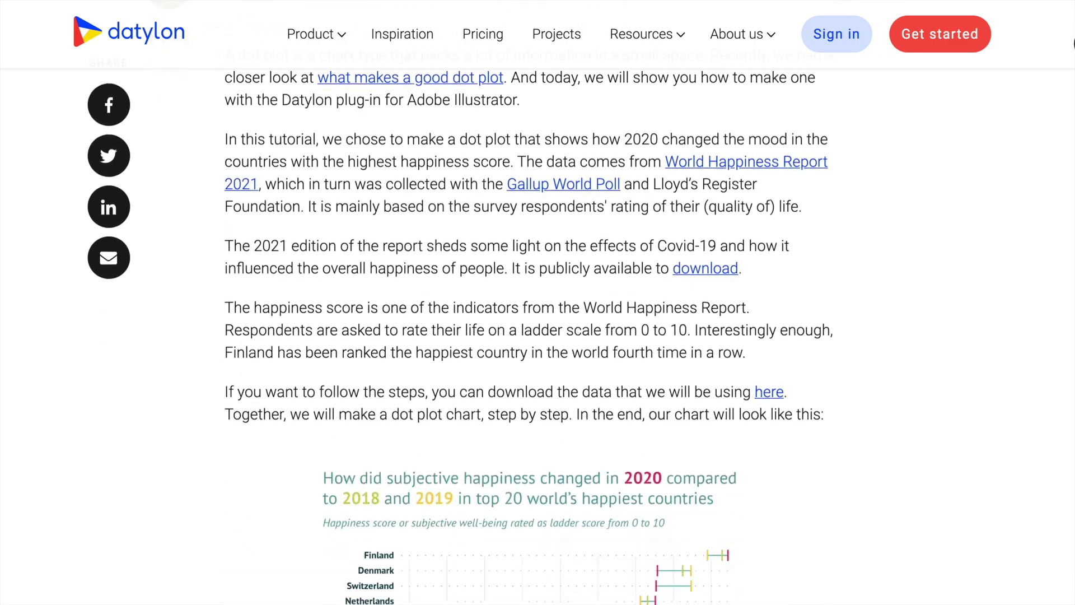
pyautogui.scroll(-20, 538, 336)
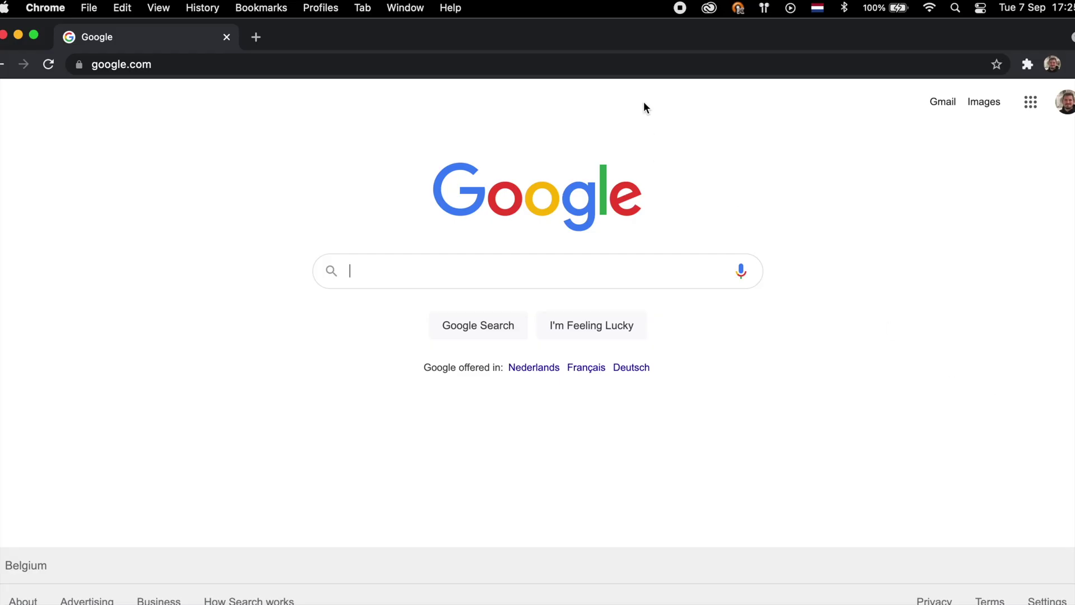
# Load the Datylon homepage at datylon.com
pyautogui.click(643, 66)
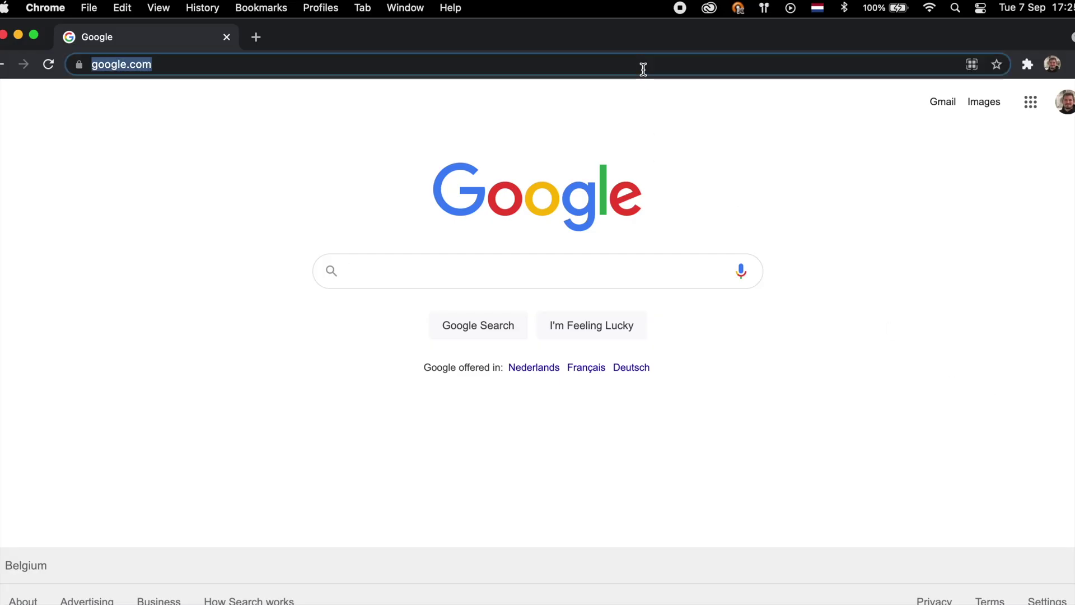
pyautogui.write('datylon.com')
pyautogui.press('Return')
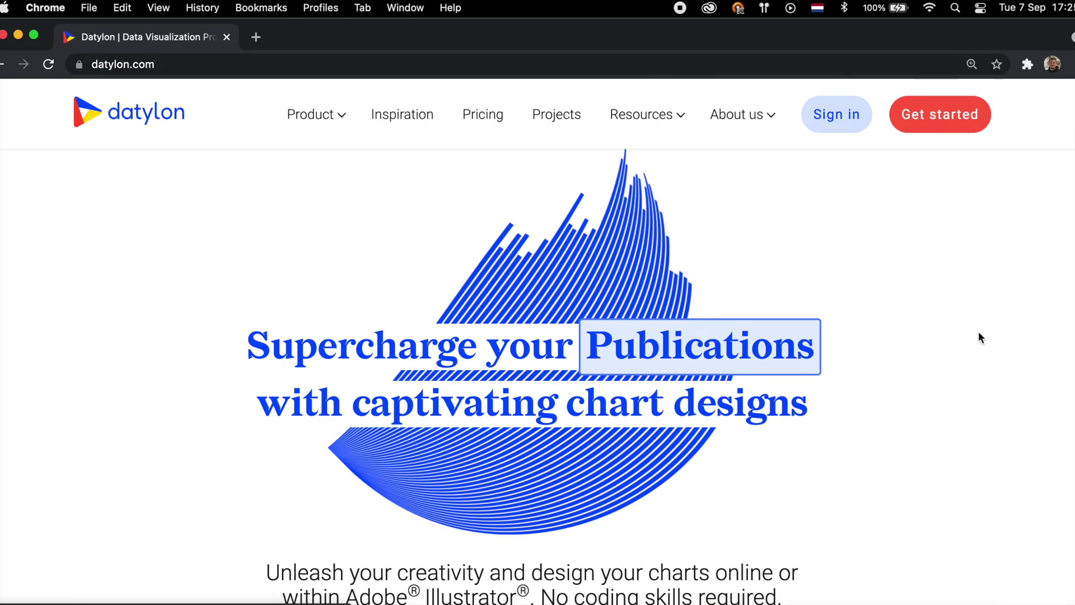
# Start the Get started signup and enter a name, e-mail address and password
pyautogui.click(916, 127)
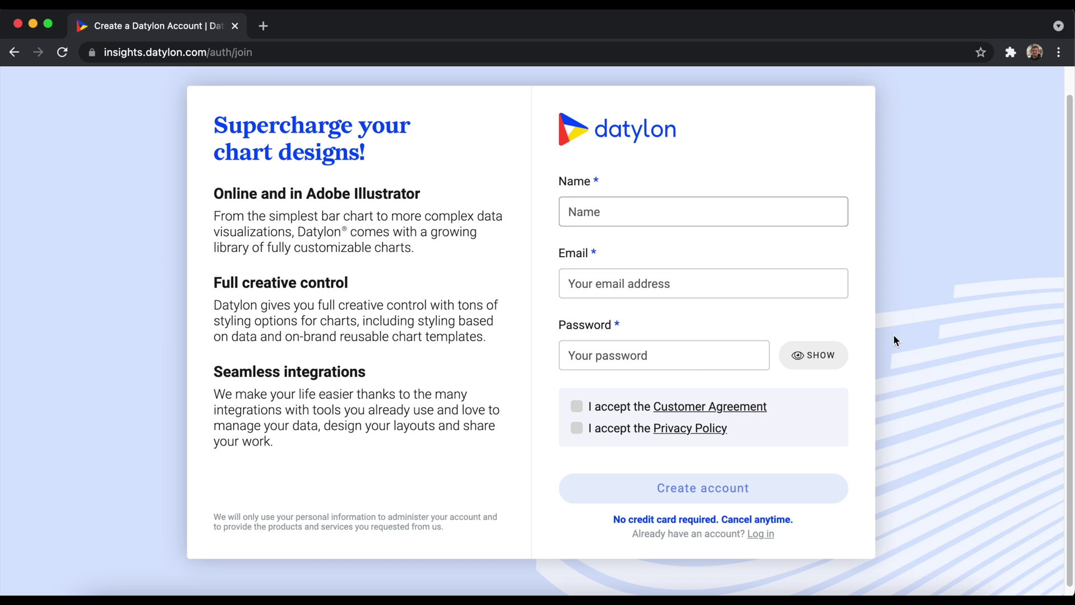
pyautogui.write('Your name')
pyautogui.press('Tab')
pyautogui.write('youre')
pyautogui.press('BackSpace')
pyautogui.press('BackSpace')
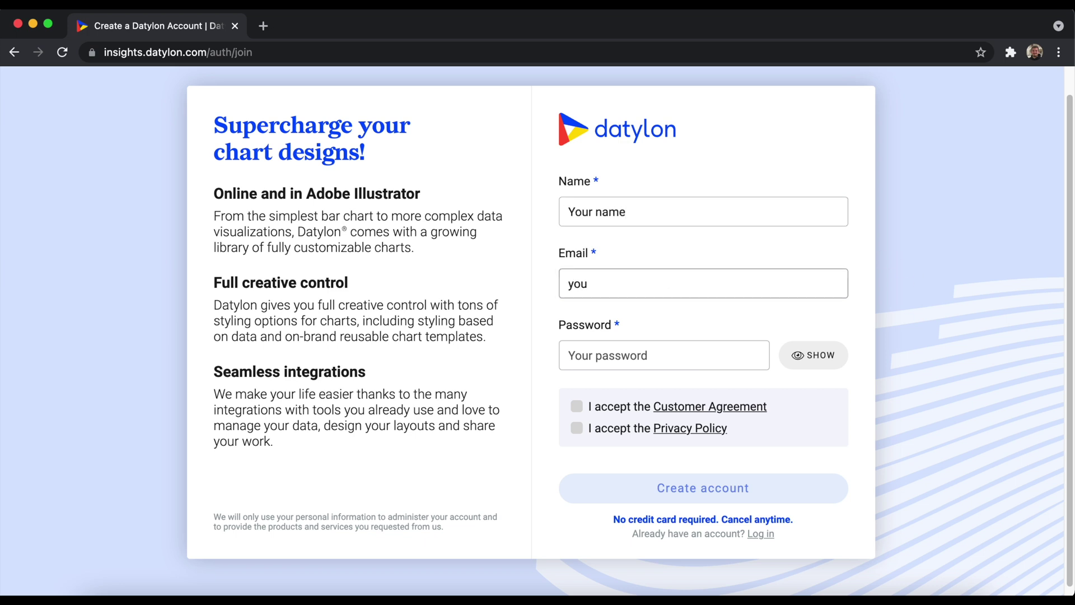
pyautogui.write('remail@email.com')
pyautogui.press('Tab')
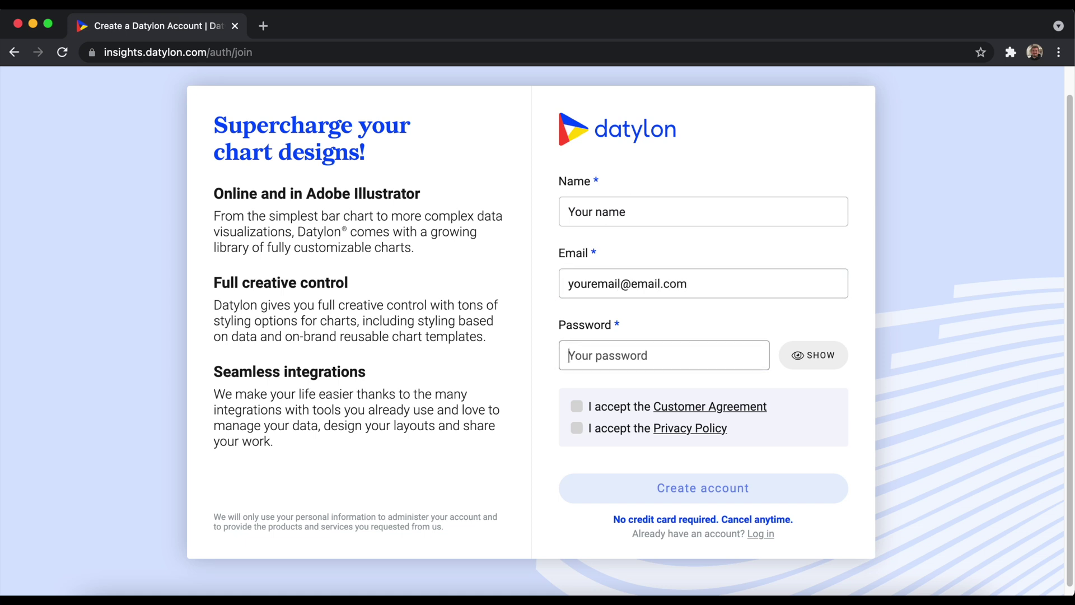
pyautogui.write('••••••••')
# Accept the Customer Agreement and Privacy Policy, create the account, and download the Apple Silicon plug-in
pyautogui.click(576, 406)
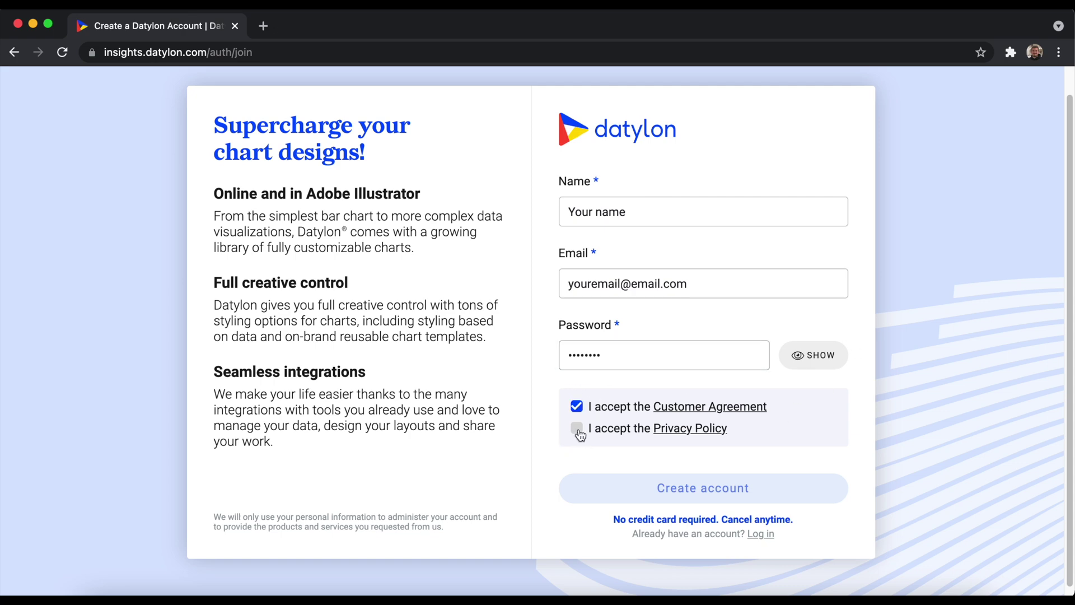
pyautogui.click(577, 428)
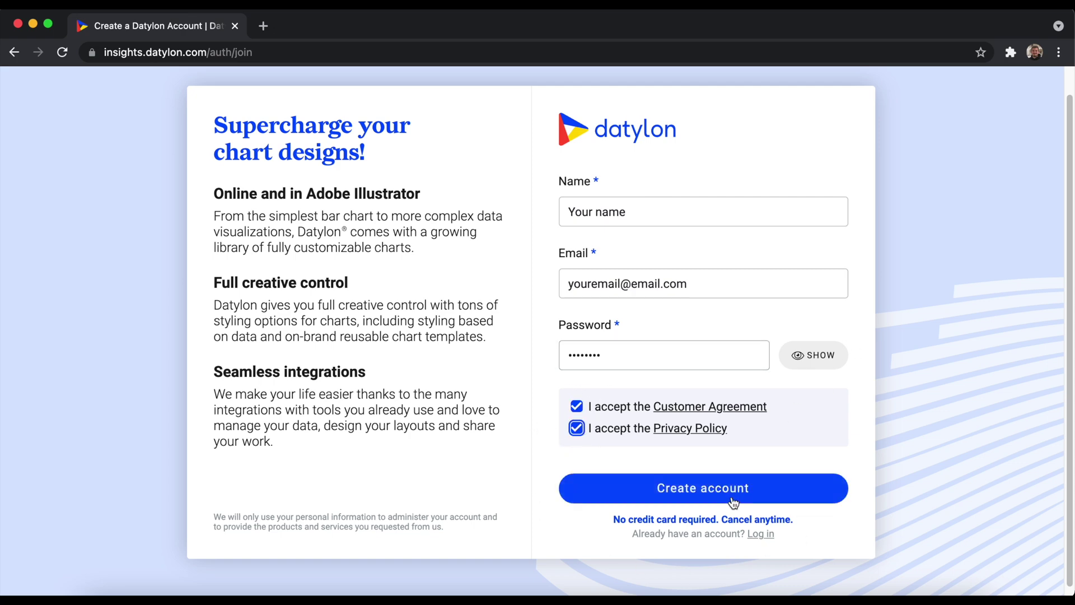
pyautogui.click(732, 500)
pyautogui.click(259, 443)
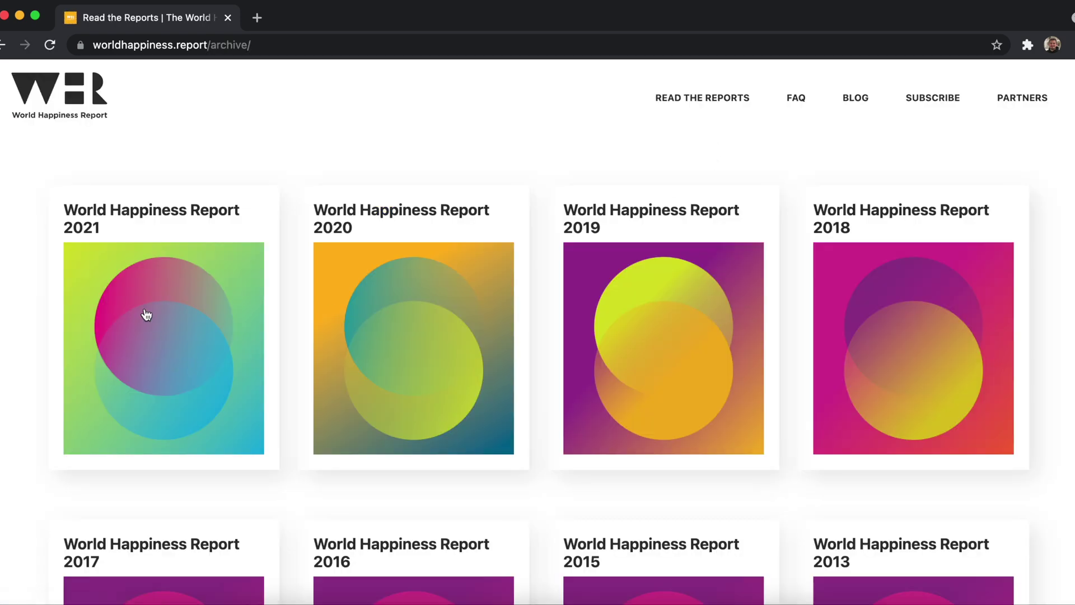
# Open the World Happiness Report 2021 and scroll down to its chapters
pyautogui.click(141, 285)
pyautogui.scroll(-6, 367, 252)
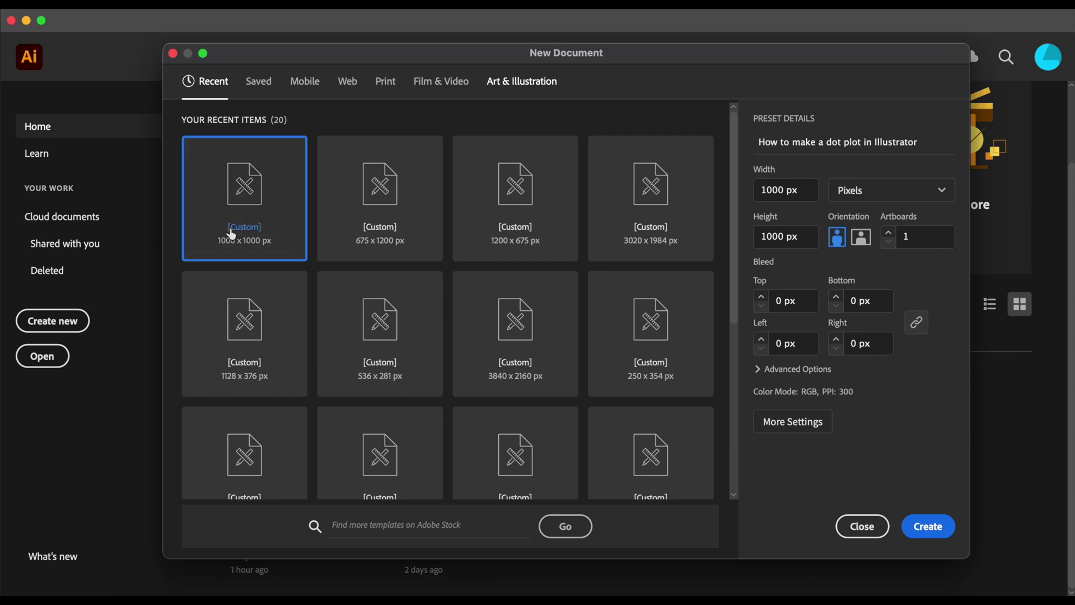
# Create the 1000 × 1000 px document and drag a Datylon chart area across the artboard
pyautogui.click(934, 529)
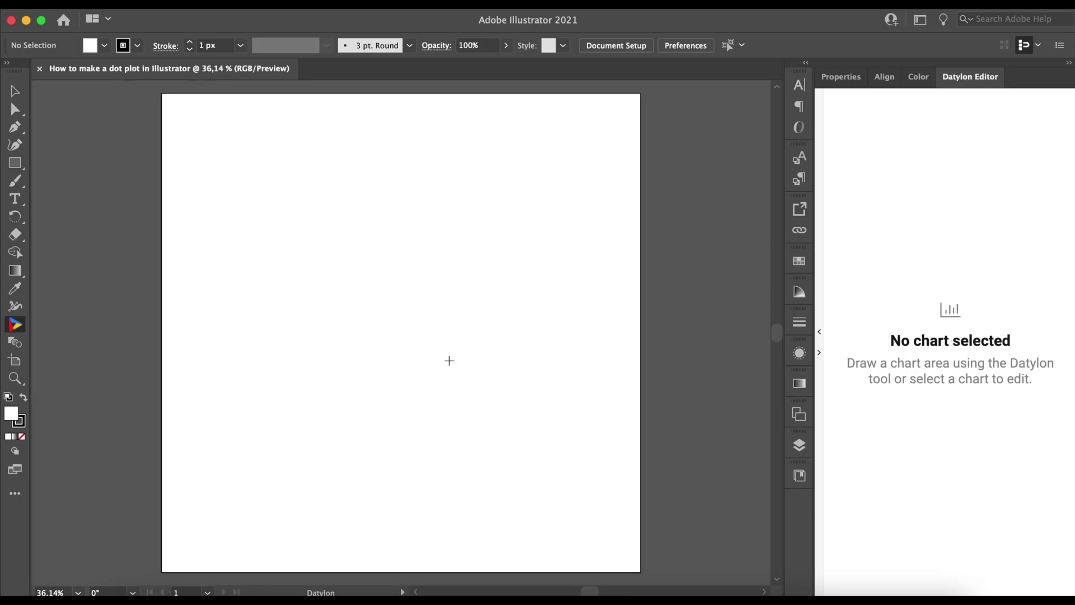
pyautogui.hscroll(5, 449, 360)
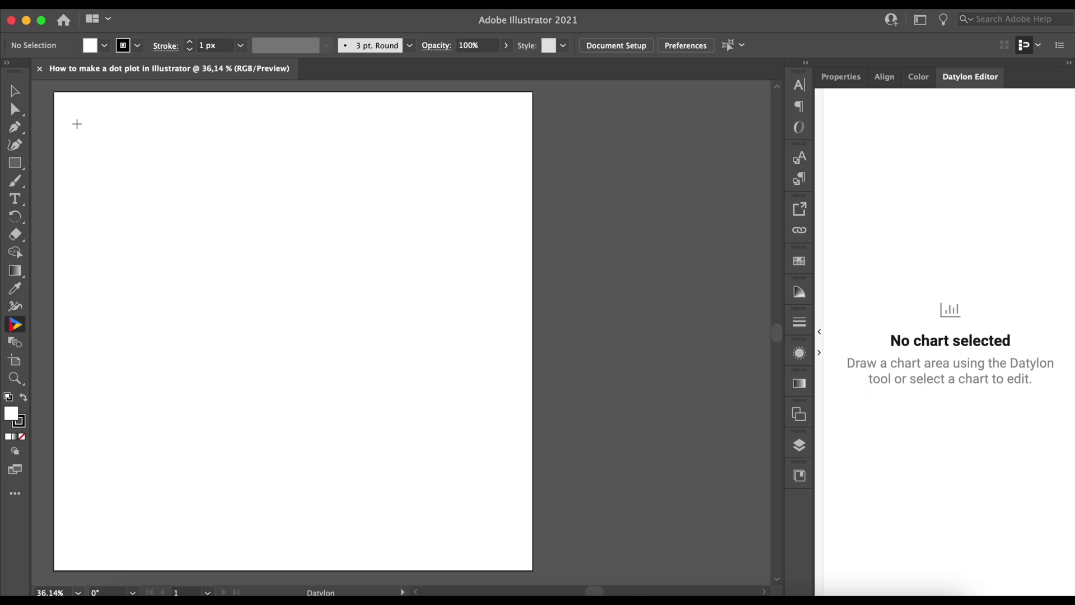
pyautogui.moveTo(68, 108); pyautogui.dragTo(516, 556)
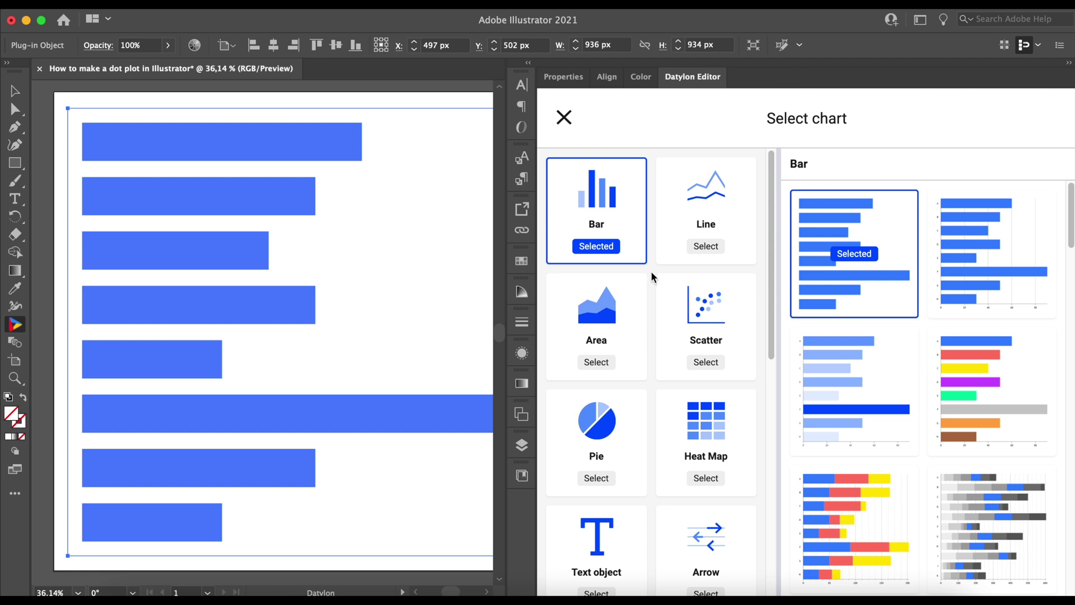
# Show the Dot chart templates and apply the first dot plot template
pyautogui.scroll(-5, 652, 277)
pyautogui.scroll(-1, 651, 276)
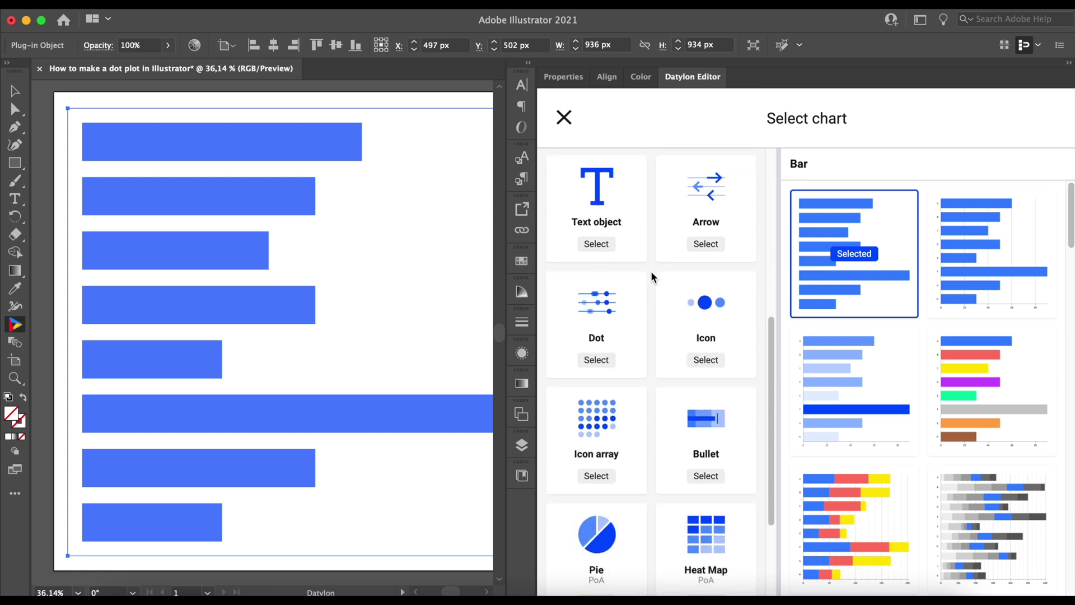
pyautogui.scroll(-1, 651, 276)
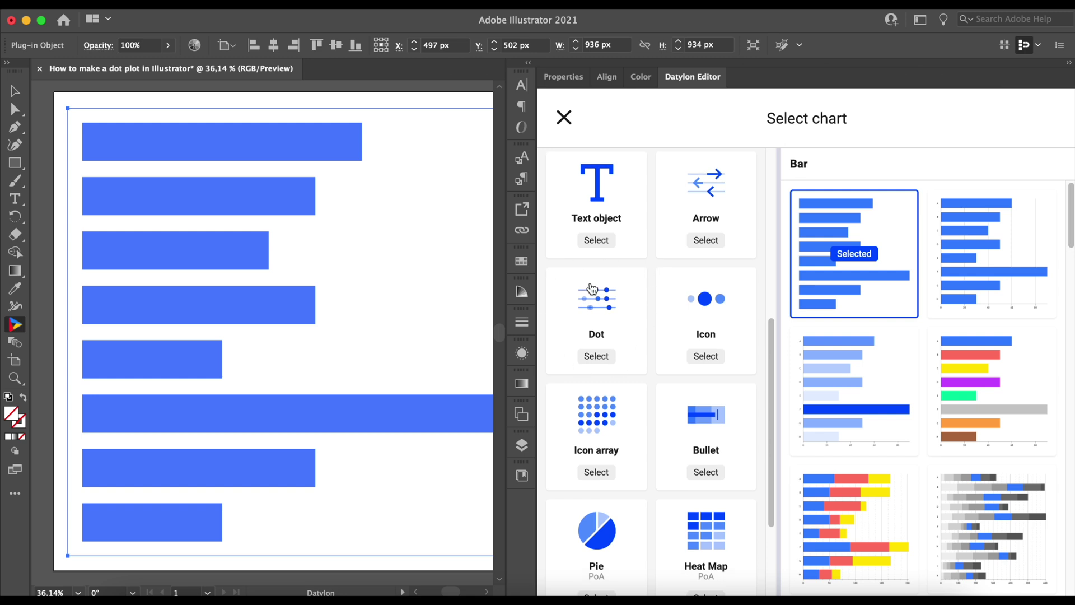
pyautogui.click(601, 308)
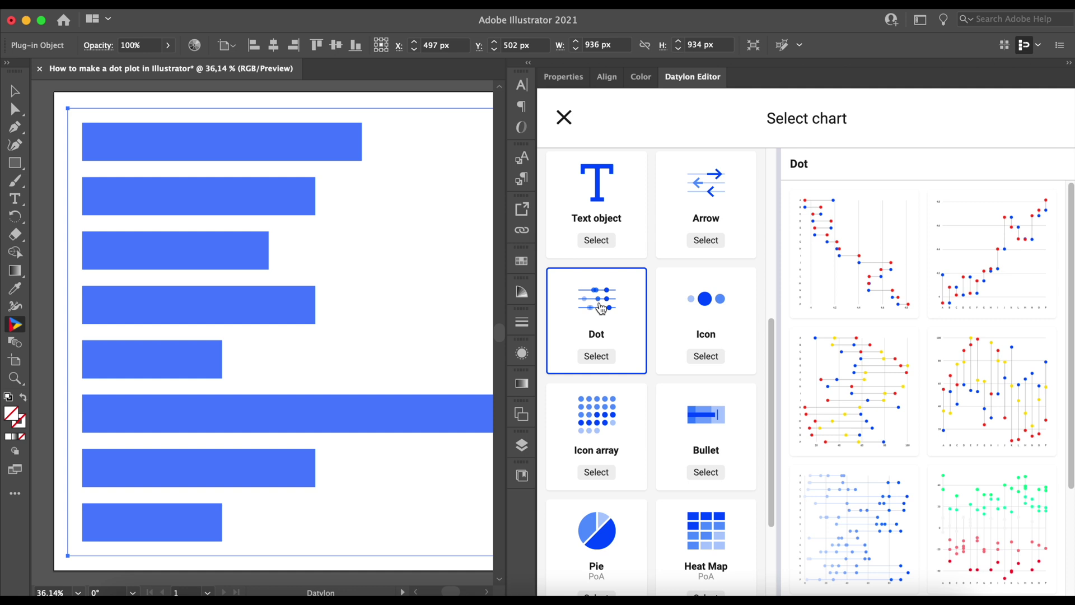
pyautogui.moveTo(833, 240)
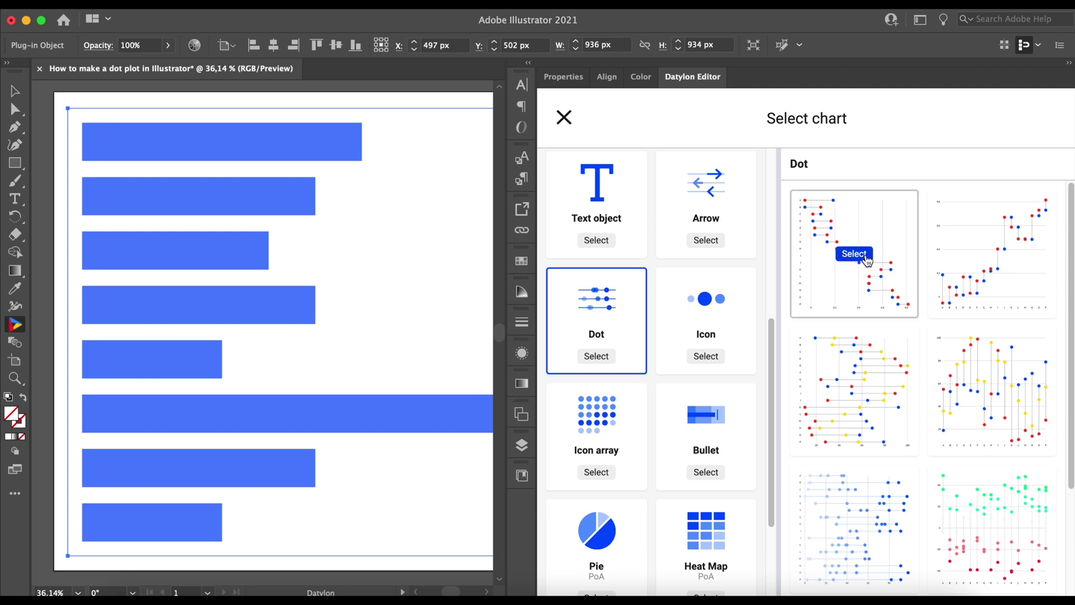
pyautogui.click(854, 254)
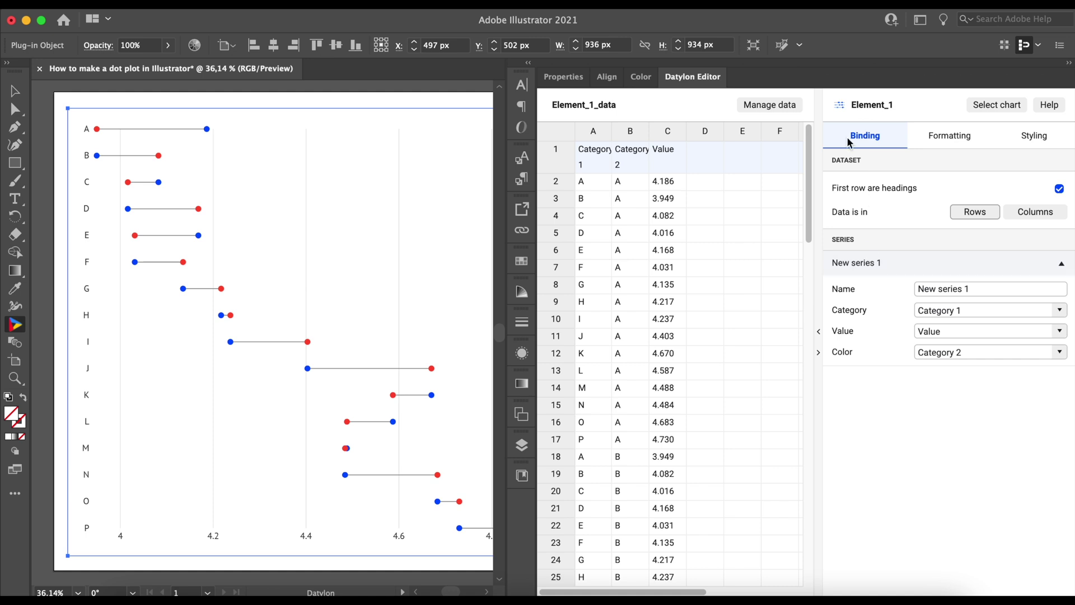
# Import the WHR 2021 spreadsheet via the Data sheet manager and select its sheet as chart data
pyautogui.click(776, 106)
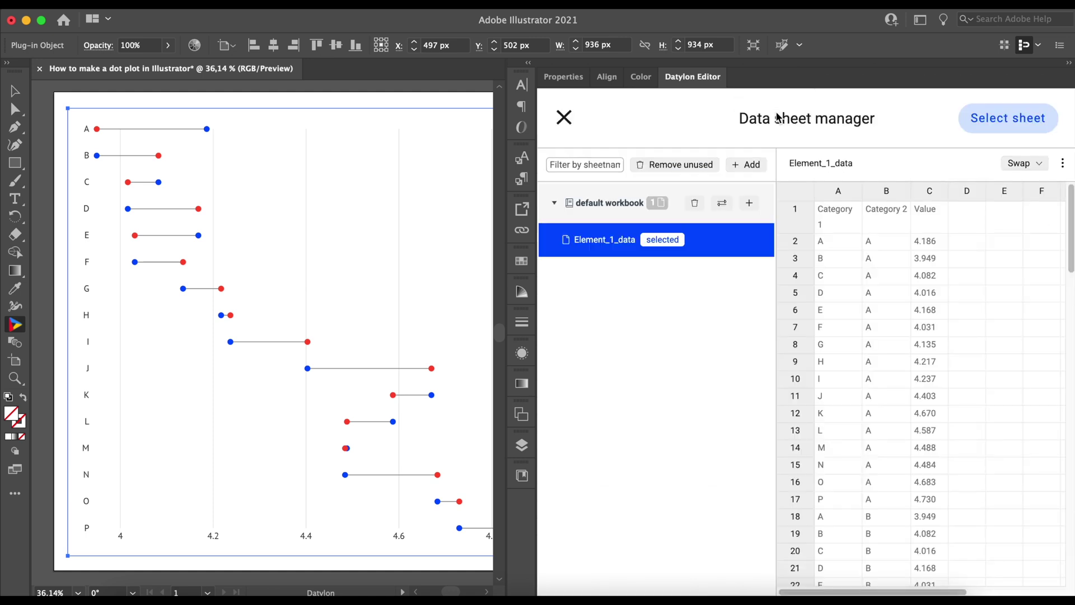
pyautogui.click(753, 164)
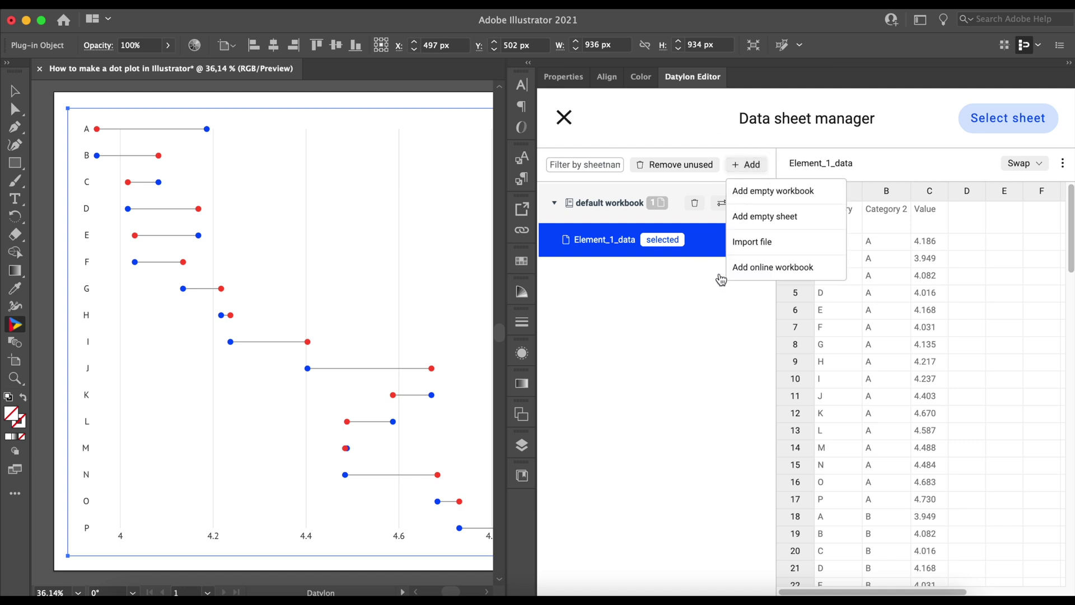
pyautogui.click(751, 243)
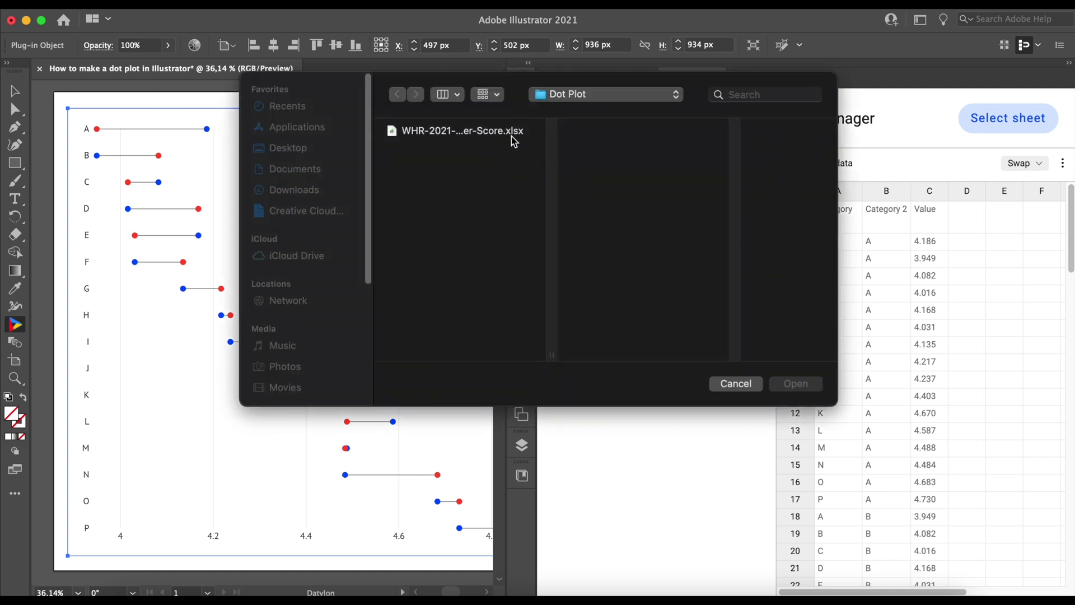
pyautogui.click(502, 134)
pyautogui.click(787, 384)
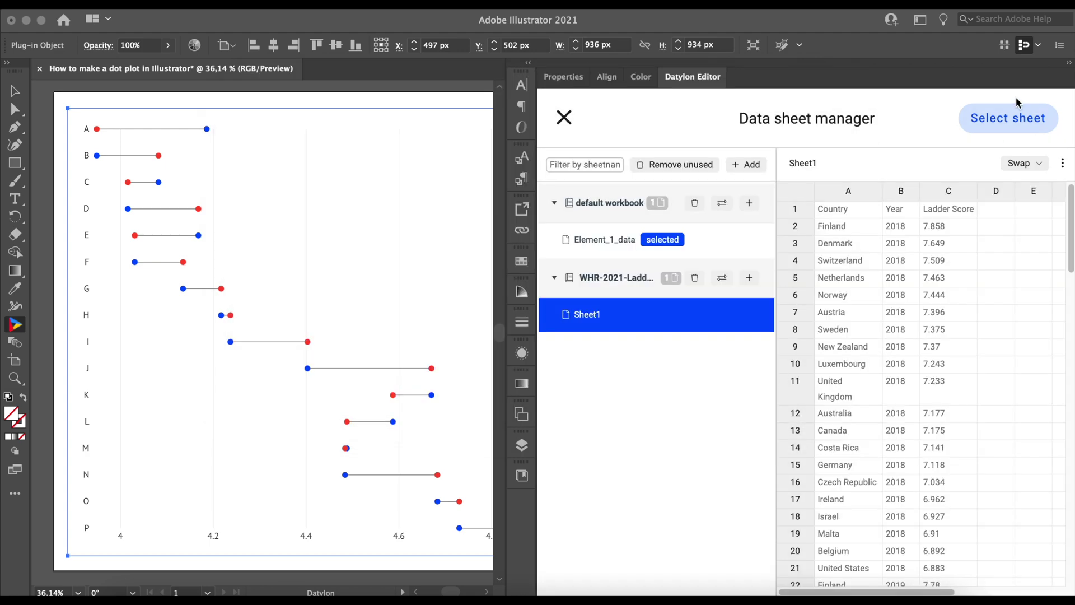
pyautogui.click(1013, 128)
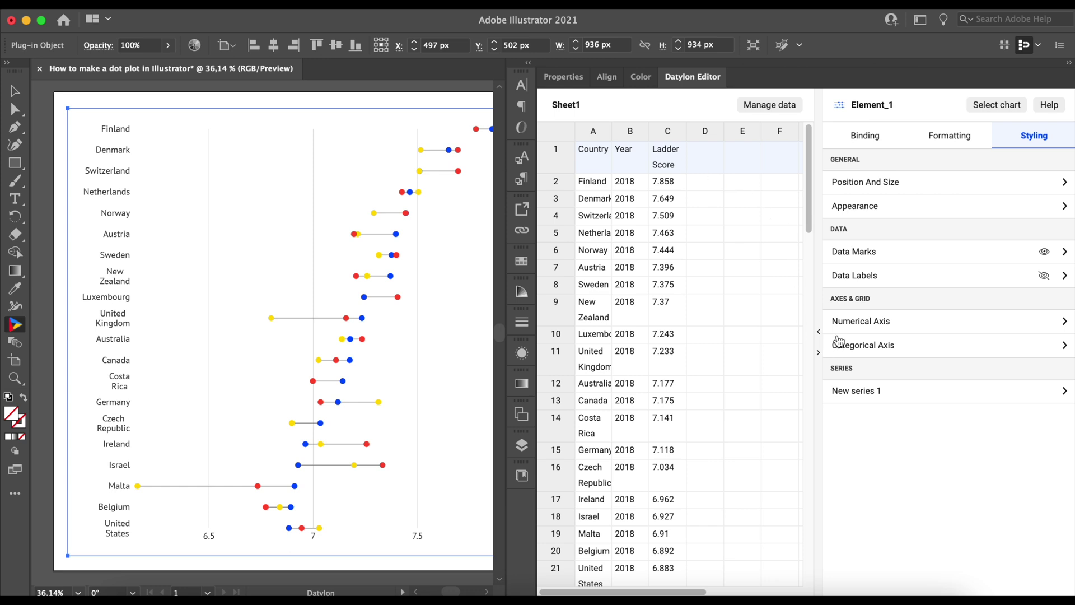
# Collapse the Datylon data sheet panel to hide the data grid
pyautogui.click(819, 332)
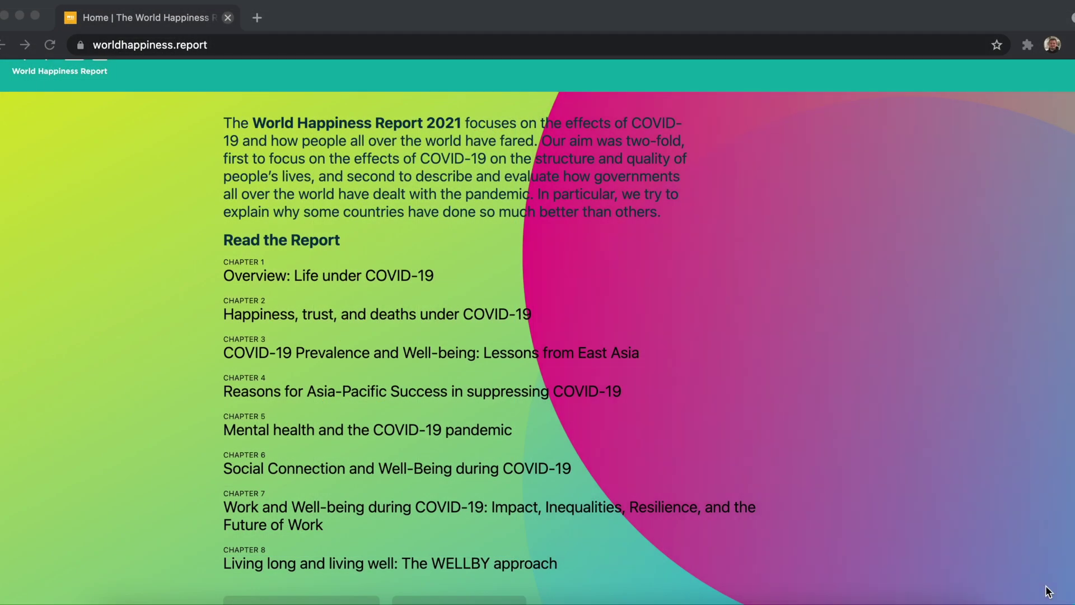
# Open the READ THE REPORTS archive and scroll through the past reports
pyautogui.scroll(3, 753, 229)
pyautogui.click(729, 138)
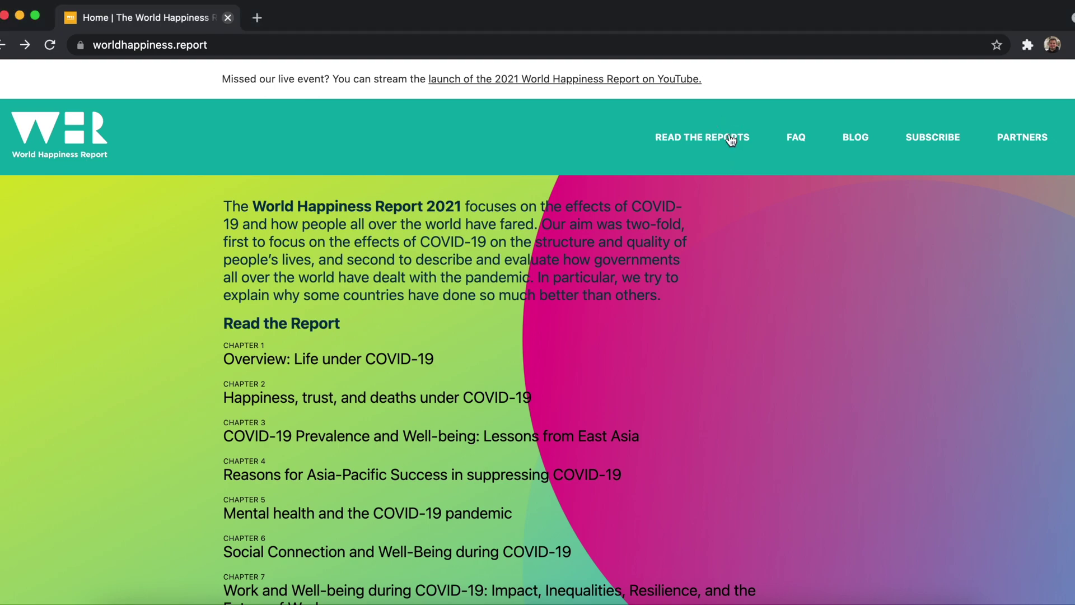
pyautogui.scroll(-4, 731, 140)
pyautogui.scroll(-5, 731, 140)
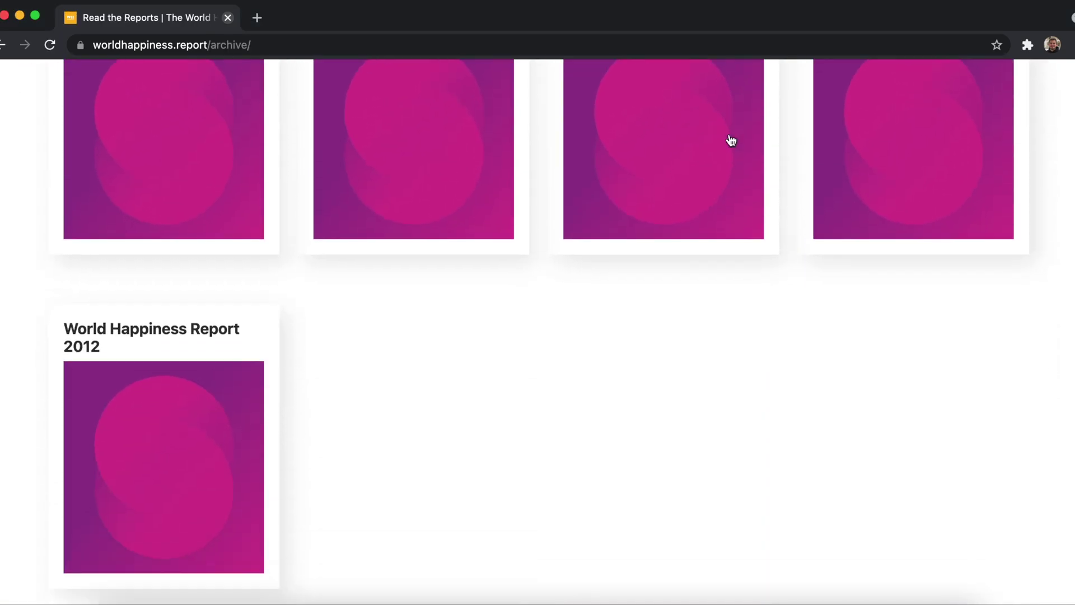
pyautogui.scroll(9, 731, 140)
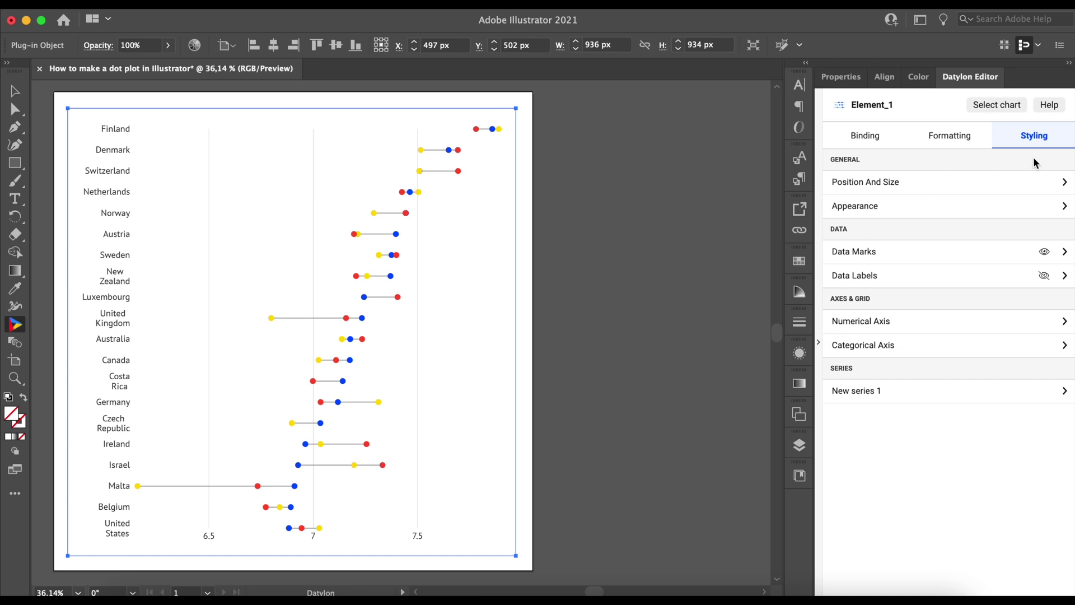
# Make the data marks solid squares, 3 × 24 px, coloured with the yellow, magenta and teal palette
pyautogui.click(948, 259)
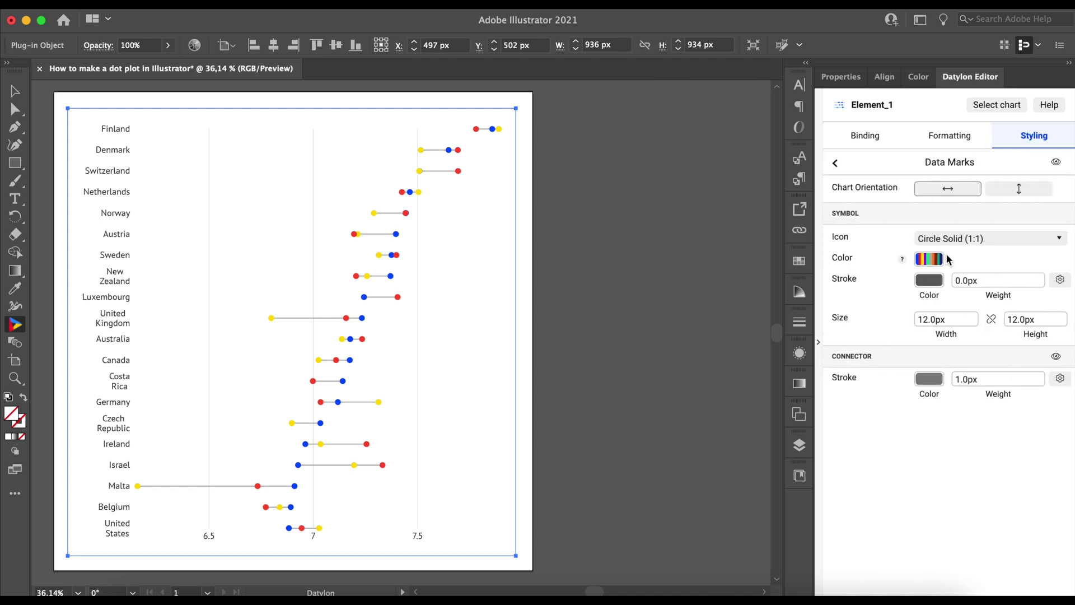
pyautogui.click(1049, 240)
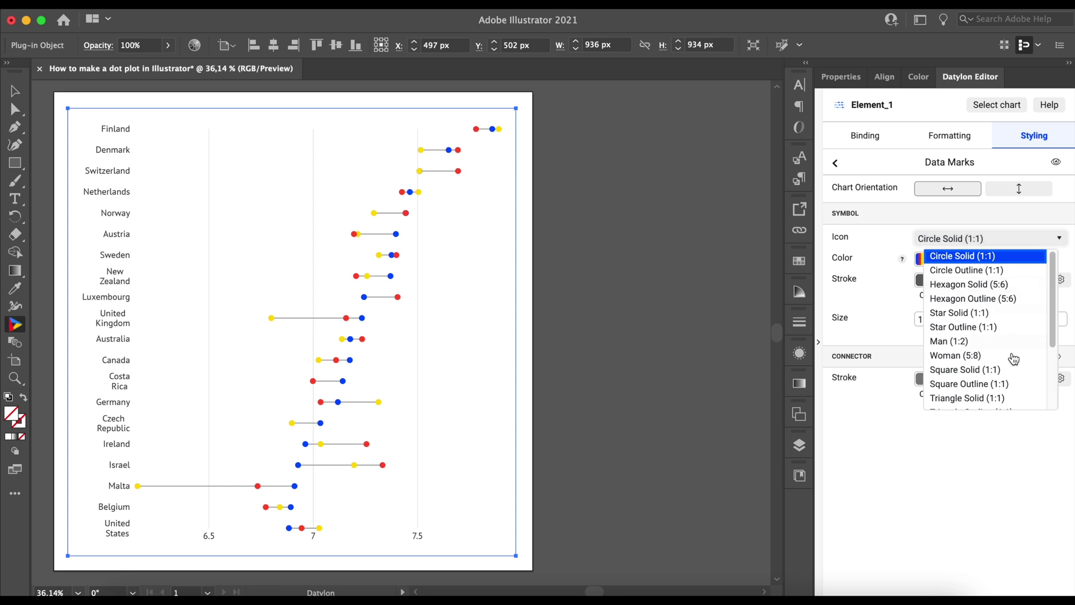
pyautogui.click(1011, 370)
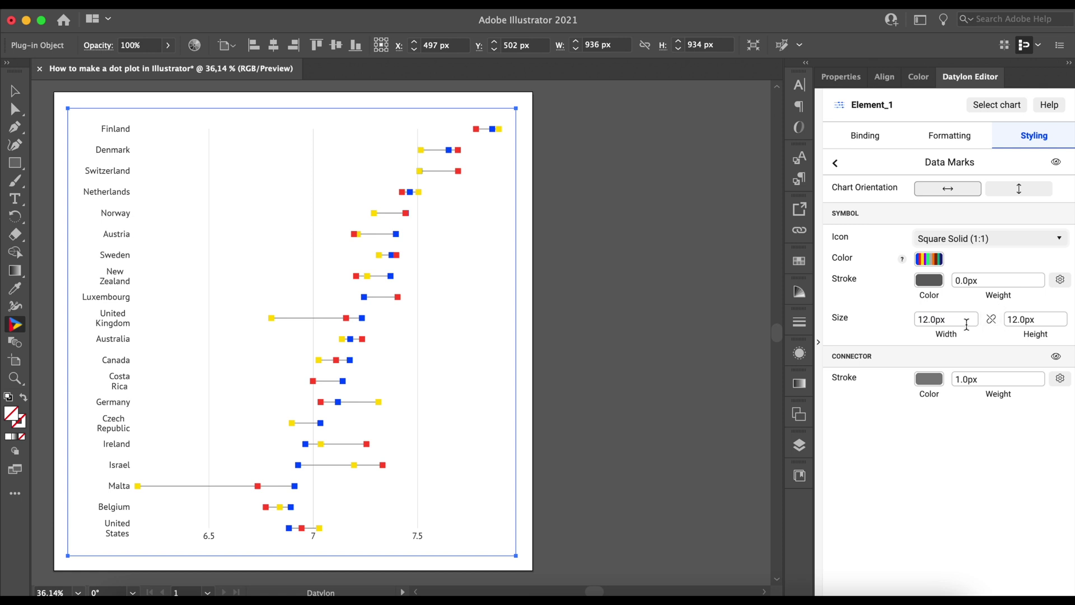
pyautogui.doubleClick(925, 318)
pyautogui.write('3')
pyautogui.doubleClick(1027, 320)
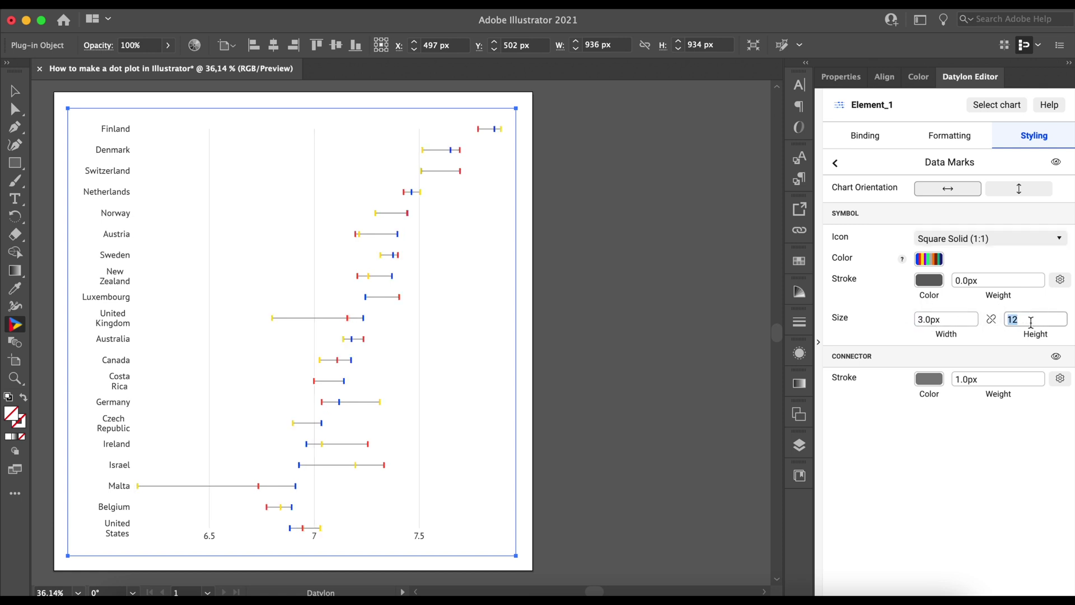
pyautogui.write('24')
pyautogui.press('Return')
pyautogui.click(929, 259)
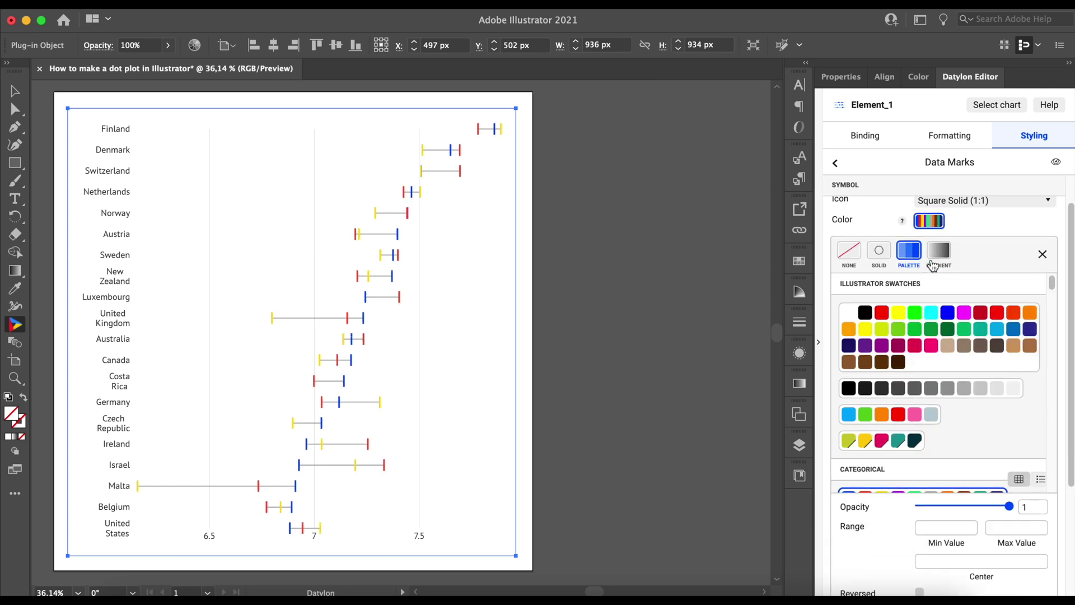
pyautogui.click(908, 443)
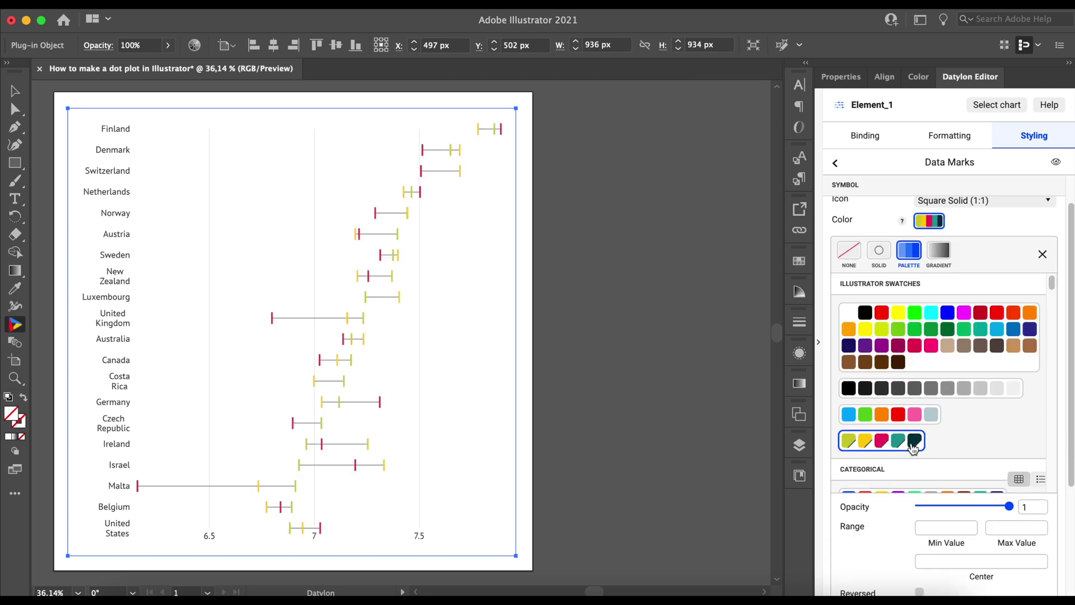
pyautogui.click(1043, 255)
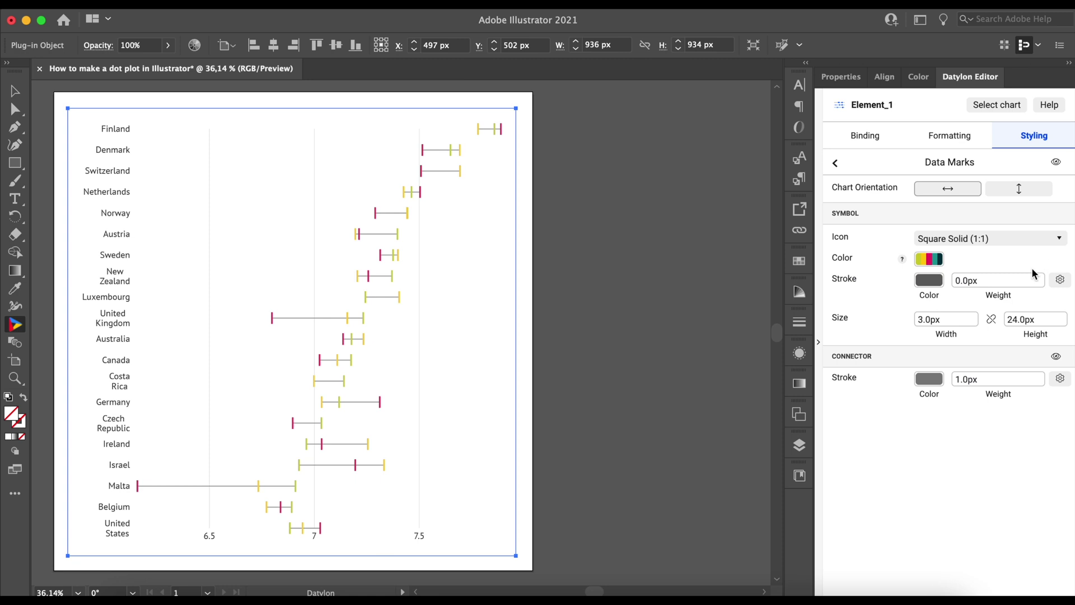
# Colour the connector lines teal with a stroke weight of 2
pyautogui.click(930, 381)
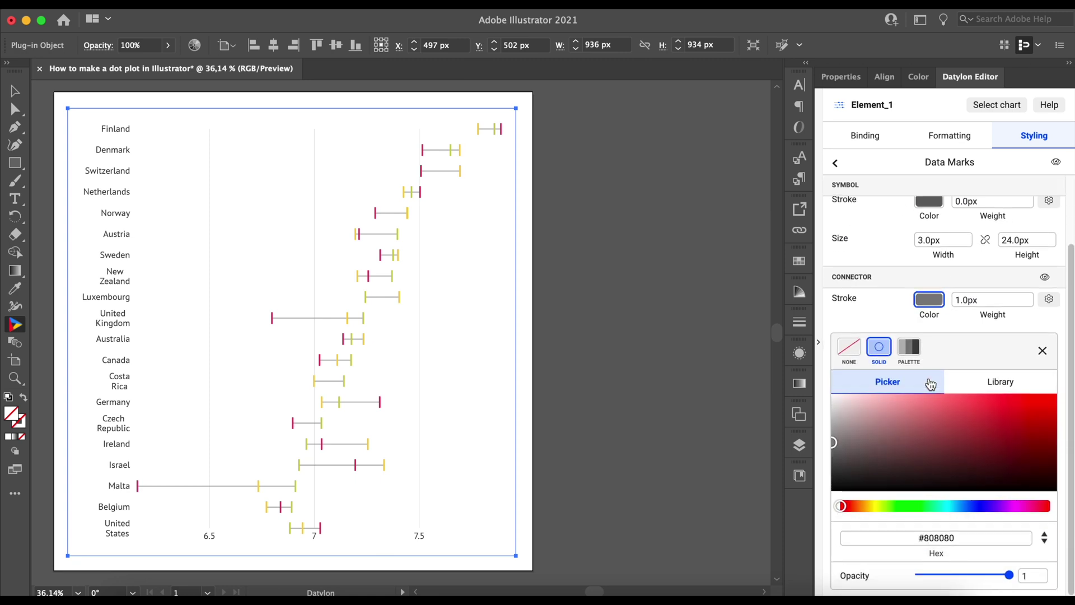
pyautogui.click(986, 386)
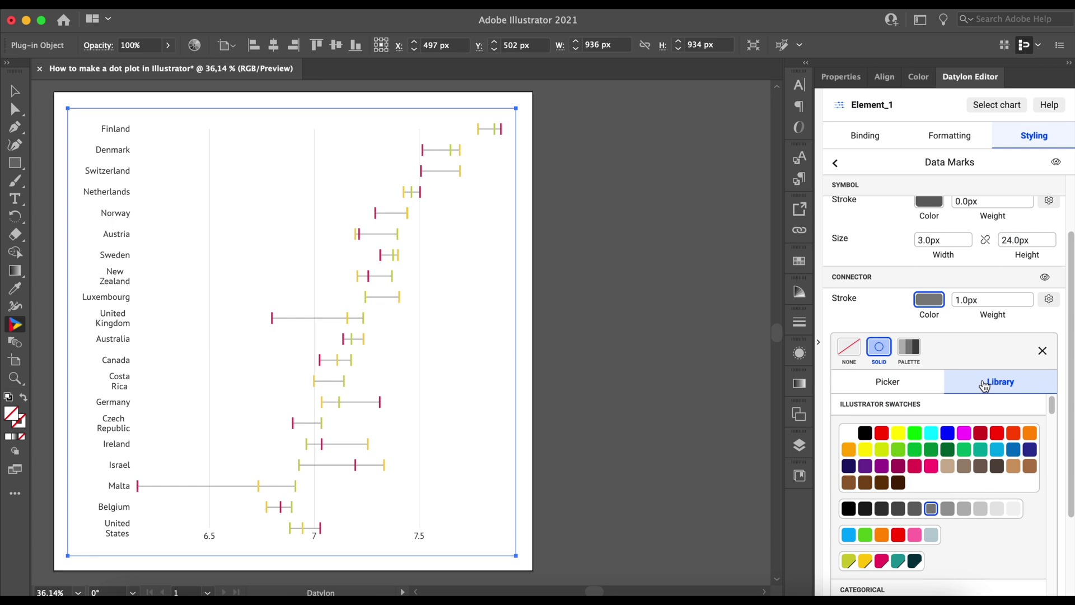
pyautogui.click(898, 561)
pyautogui.click(1043, 350)
pyautogui.doubleClick(969, 380)
pyautogui.write('2')
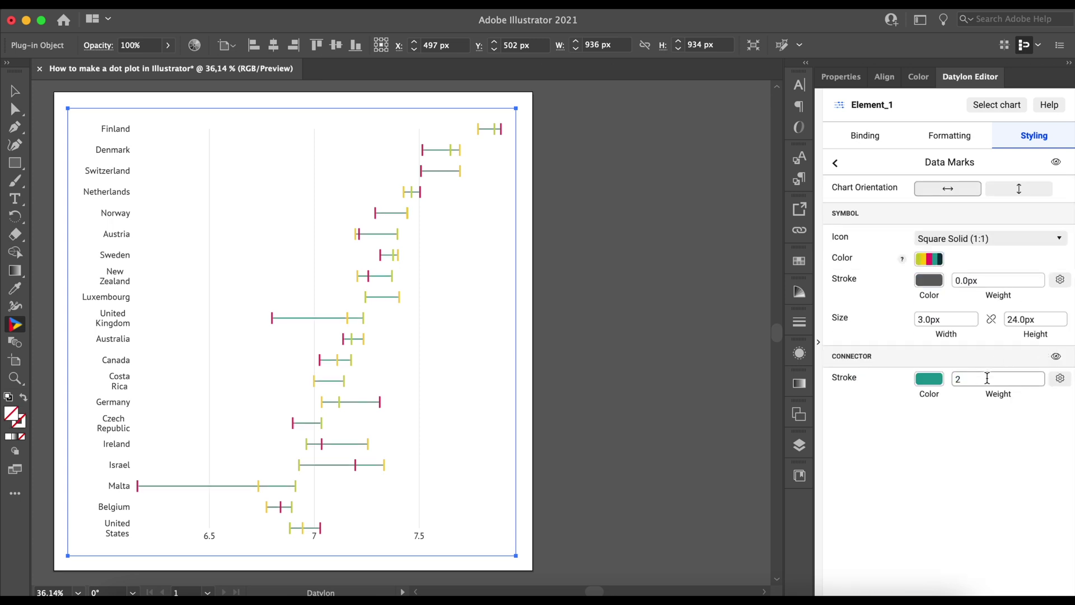
pyautogui.click(838, 164)
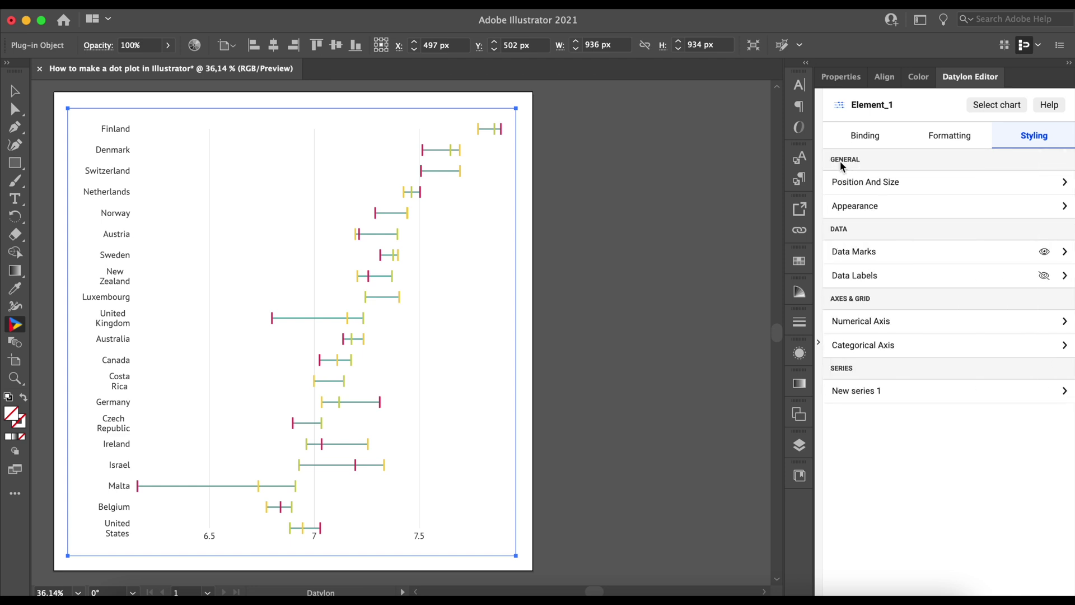
# Set the country axis labels to PT Sans Bold at 20 pt
pyautogui.click(910, 346)
pyautogui.scroll(-10, 892, 348)
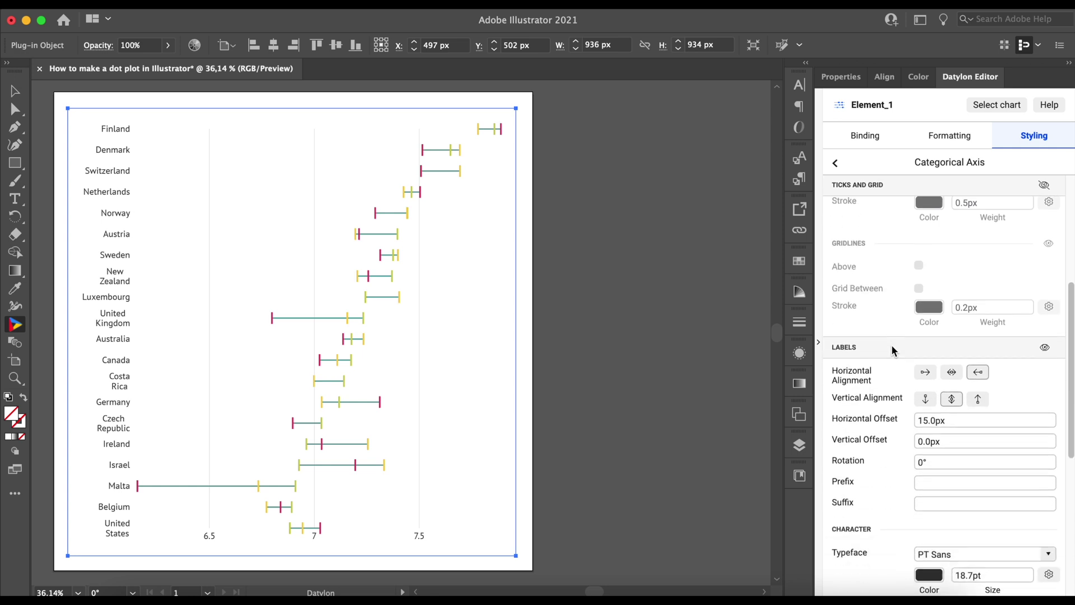
pyautogui.scroll(-5, 894, 350)
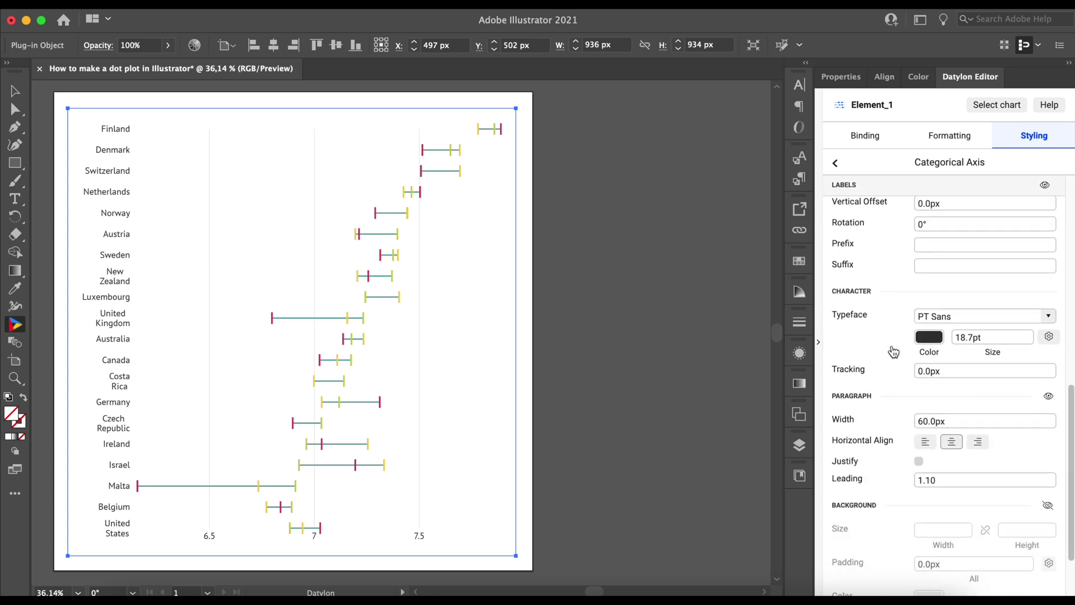
pyautogui.click(1049, 316)
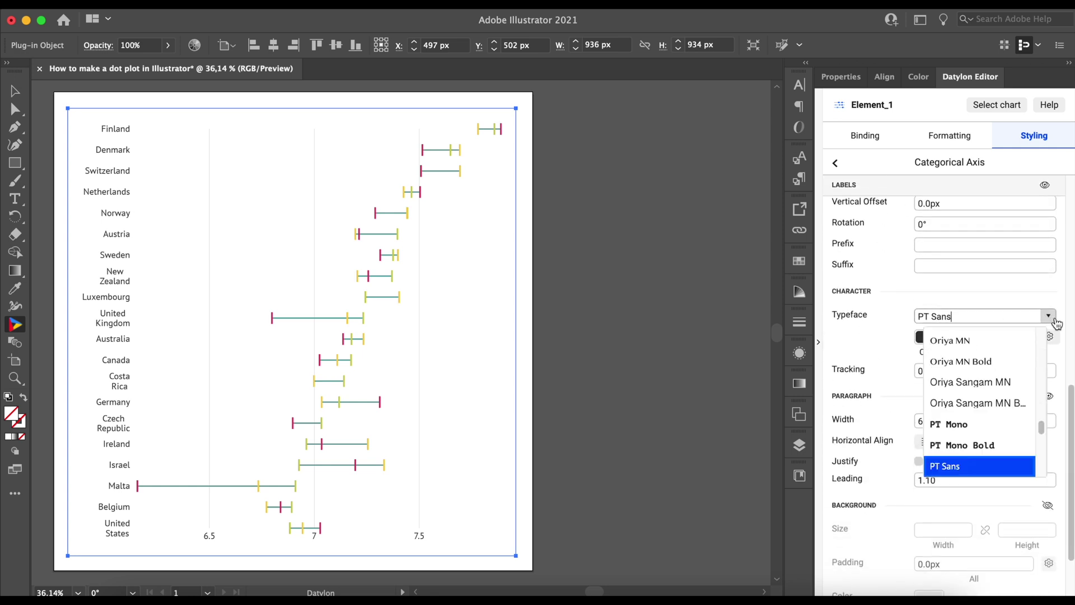
pyautogui.scroll(-1, 992, 401)
pyautogui.click(985, 424)
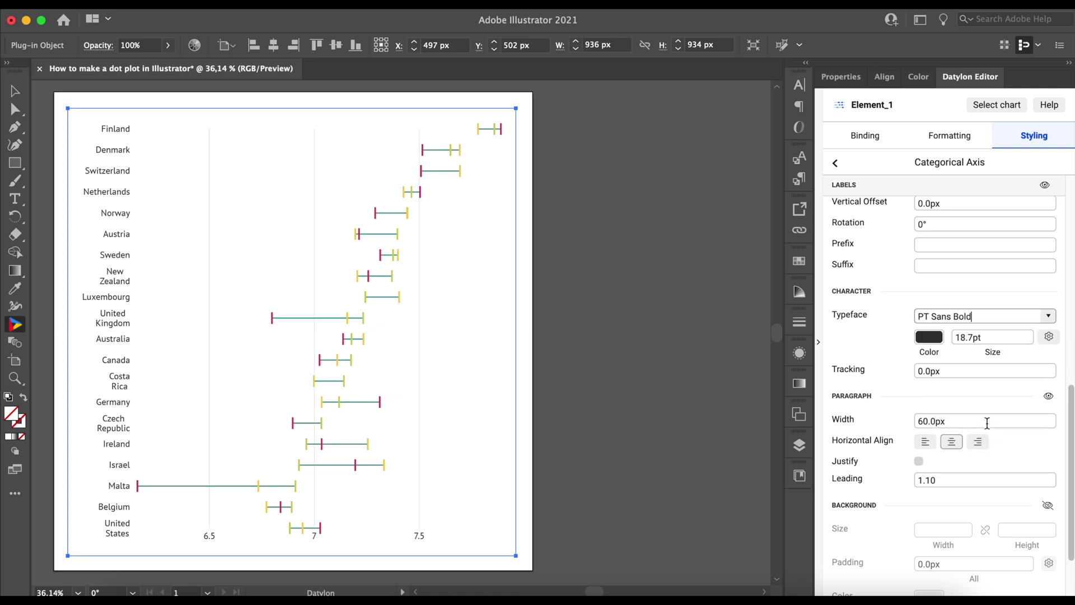
pyautogui.click(999, 336)
pyautogui.write('20')
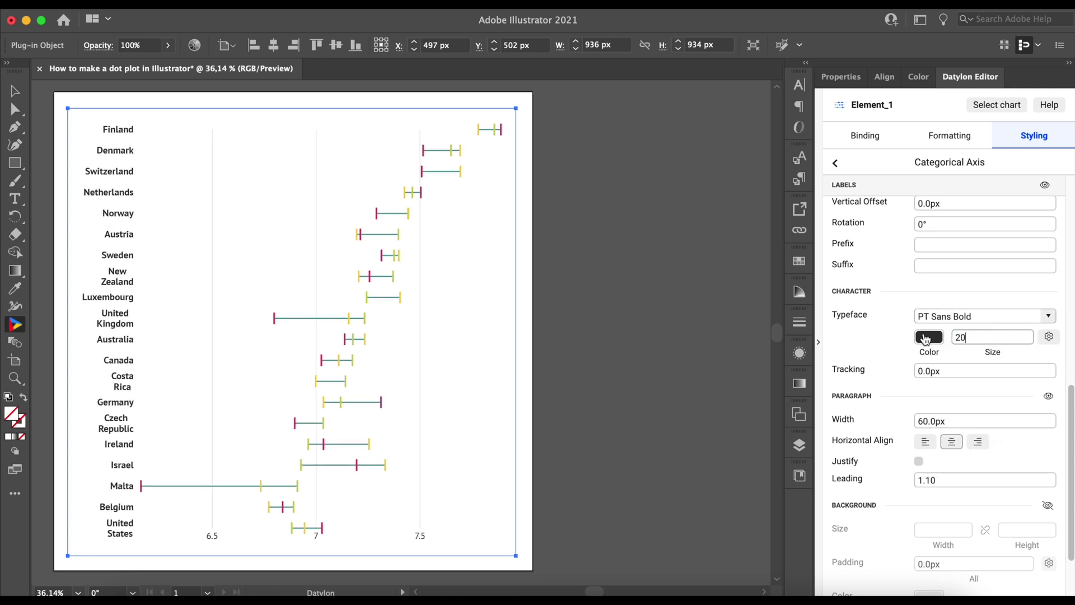
# Colour the country labels dark teal and keep each name on a single line
pyautogui.click(929, 337)
pyautogui.click(981, 418)
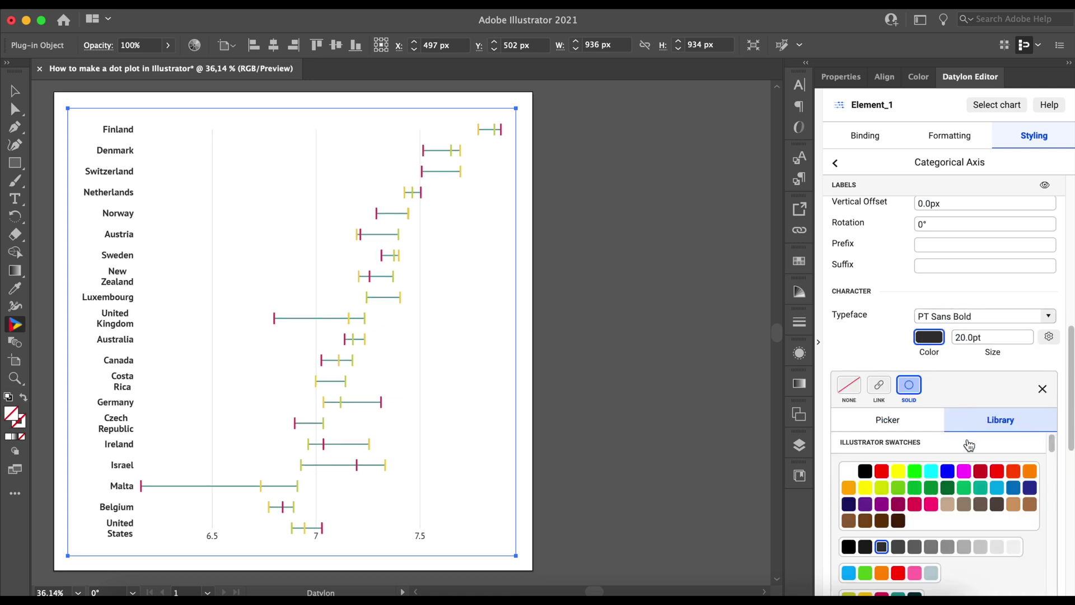
pyautogui.scroll(-2, 943, 485)
pyautogui.click(916, 510)
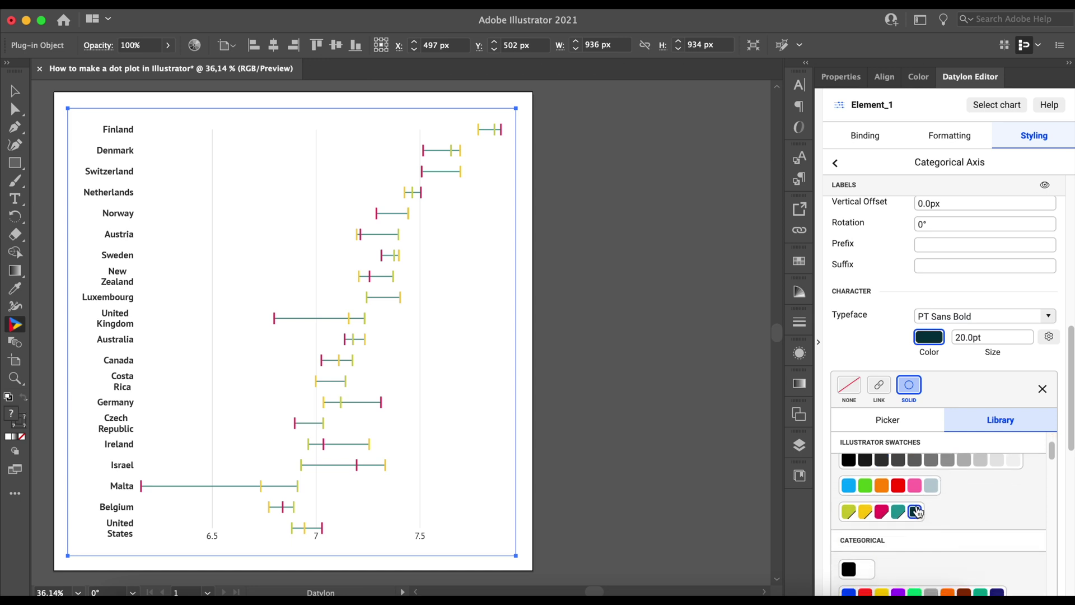
pyautogui.click(1042, 389)
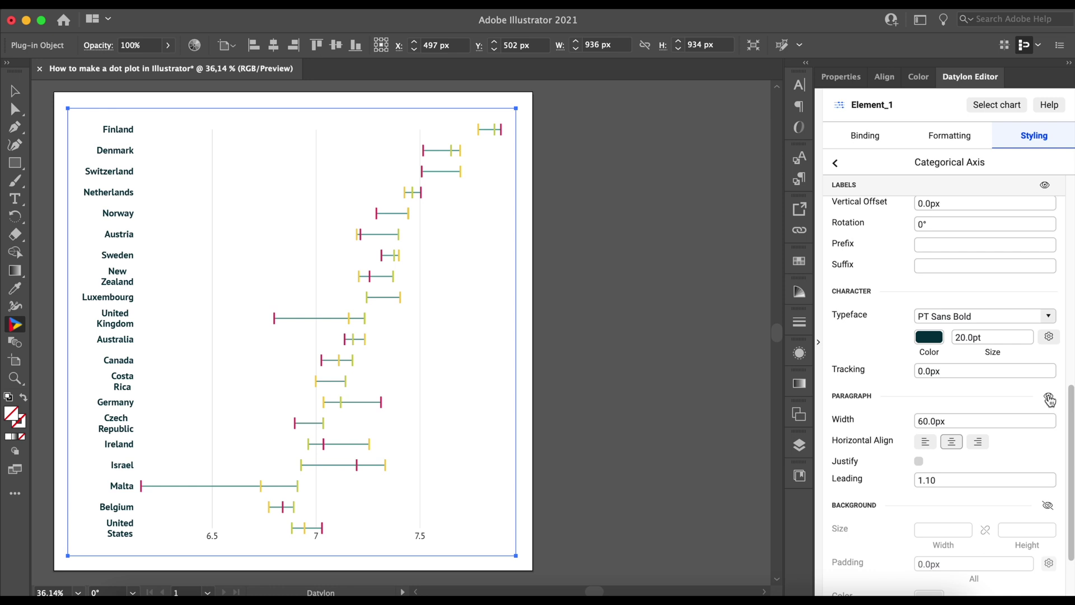
pyautogui.click(1049, 399)
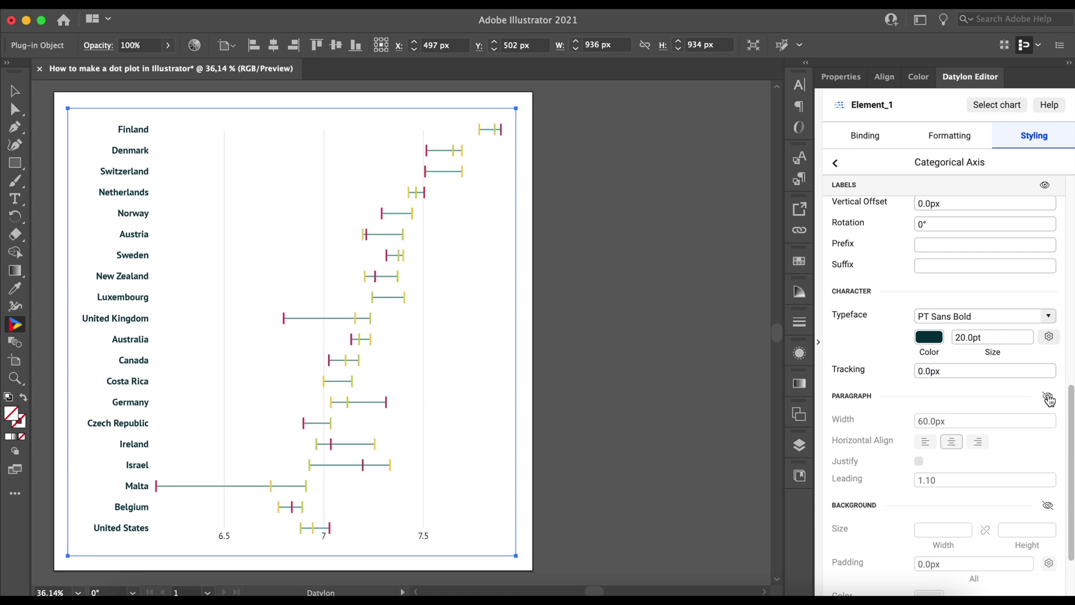
# Turn on country-axis gridlines with tick marks hidden, and colour the gridlines light grey
pyautogui.scroll(10, 1048, 400)
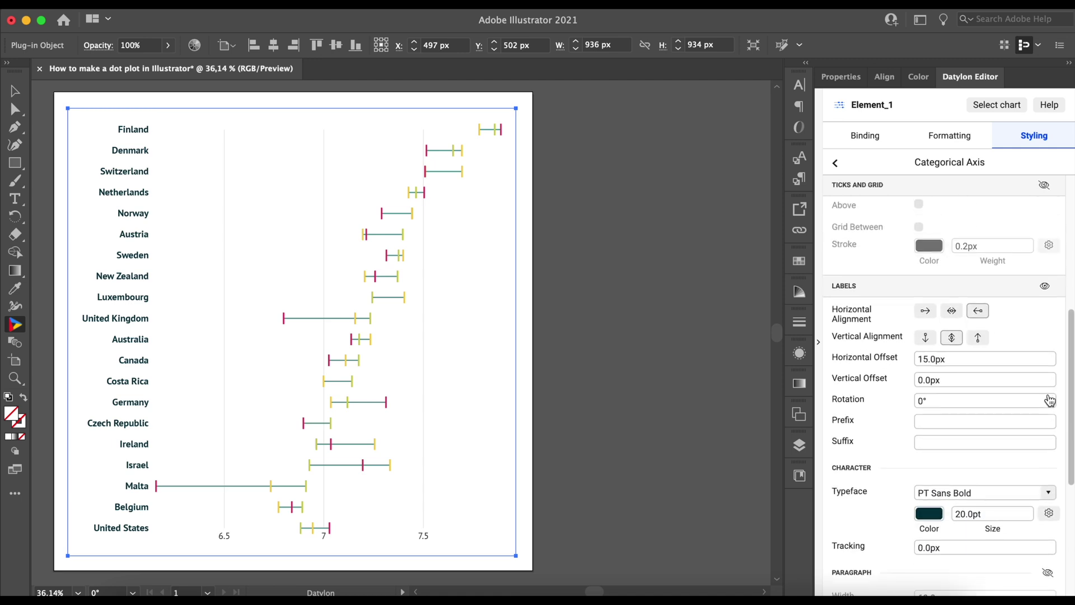
pyautogui.click(1045, 286)
pyautogui.click(1048, 337)
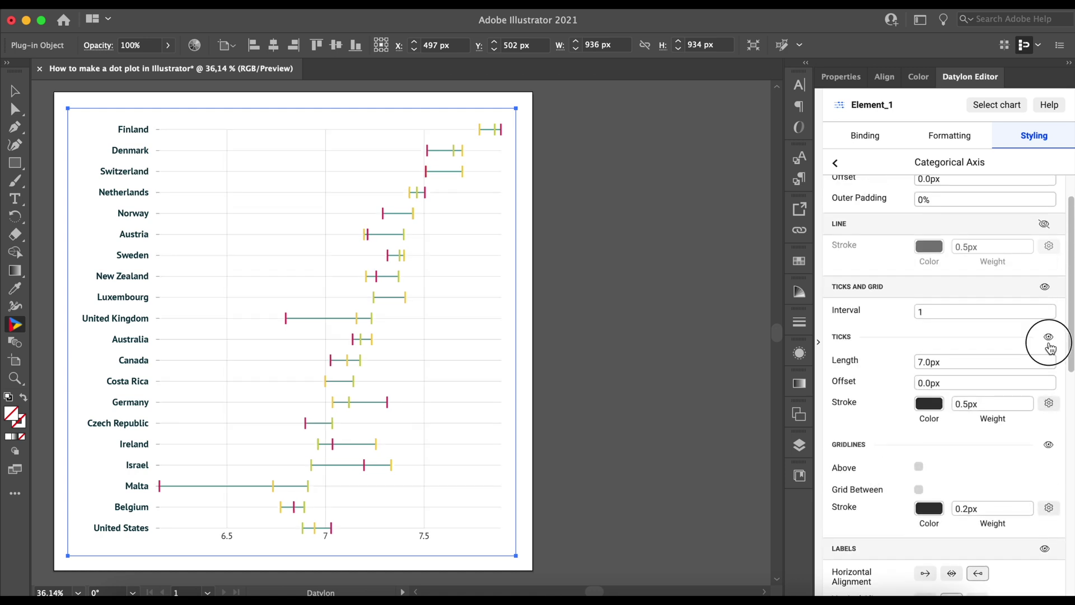
pyautogui.scroll(-3, 1050, 347)
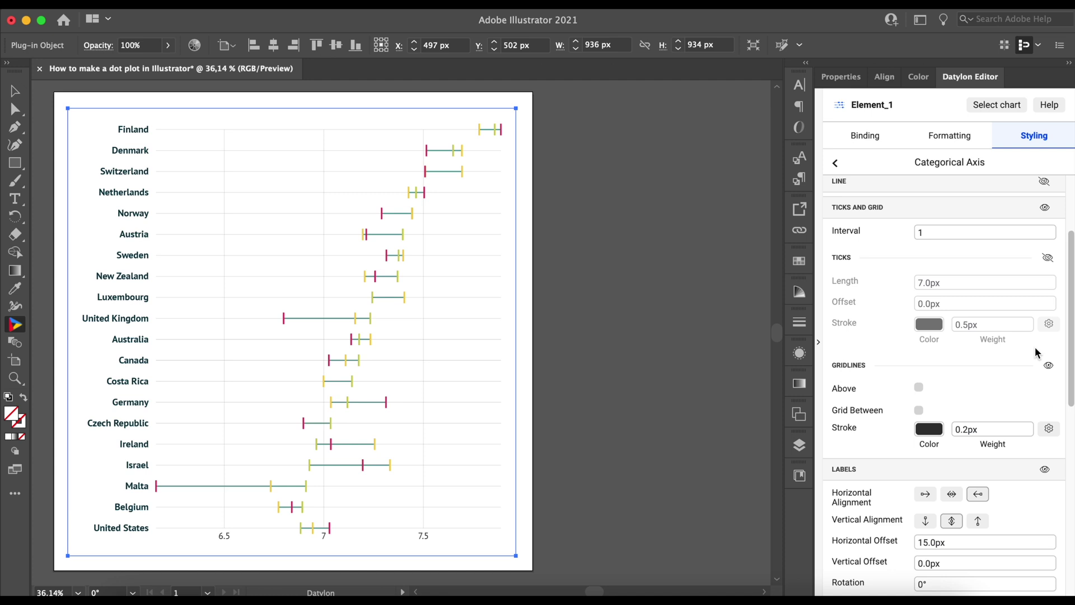
pyautogui.click(927, 433)
pyautogui.click(986, 385)
pyautogui.click(986, 511)
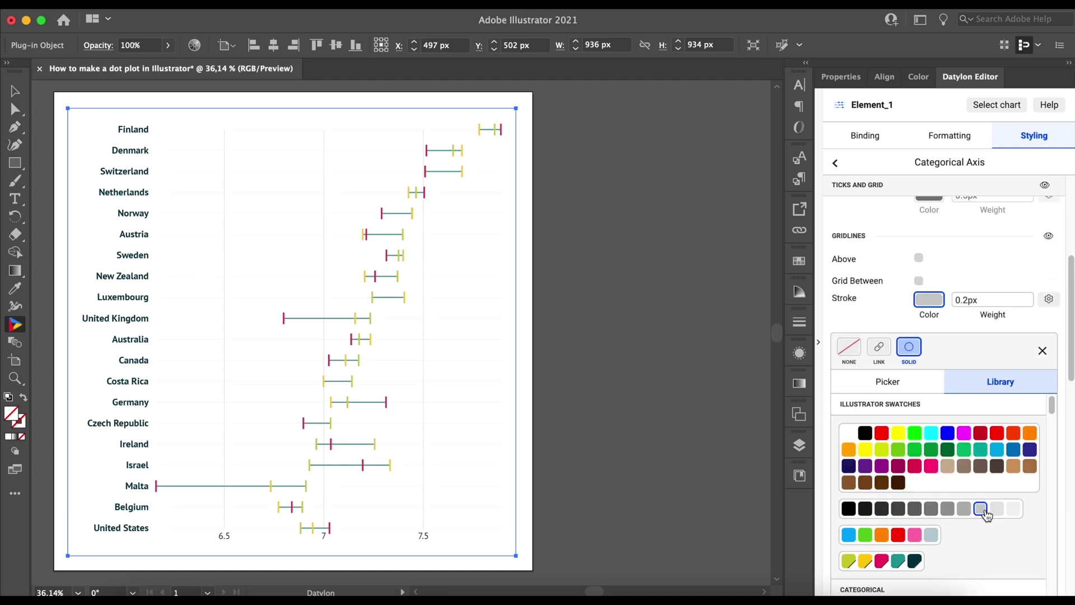
pyautogui.click(1042, 350)
# Make the gridlines 2 px dashed lines with dash 2 and gap 5
pyautogui.doubleClick(960, 300)
pyautogui.write('2')
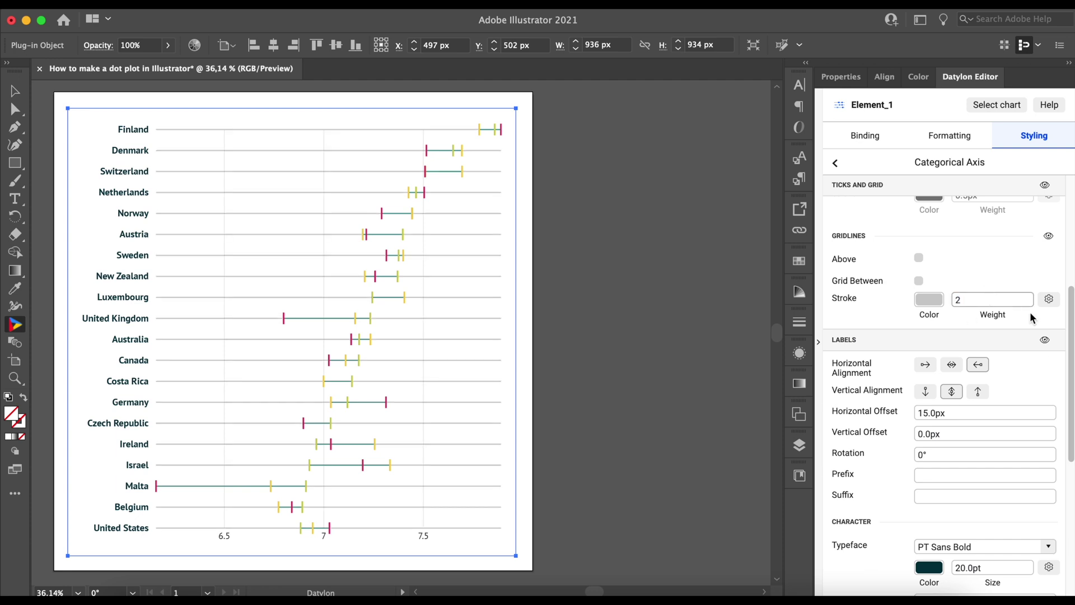
pyautogui.click(1049, 300)
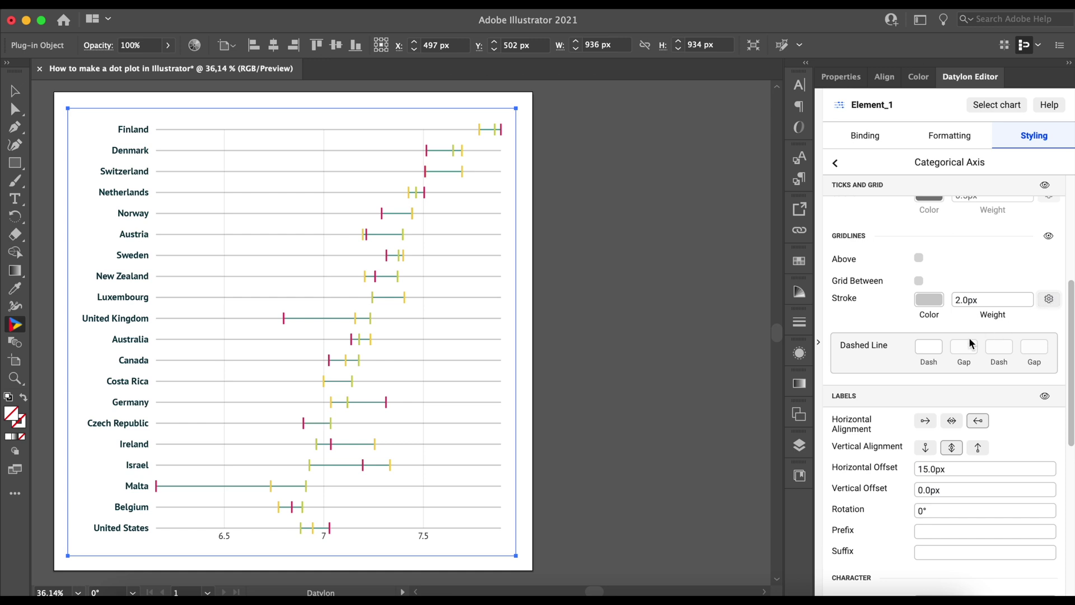
pyautogui.click(934, 346)
pyautogui.write('2')
pyautogui.click(968, 347)
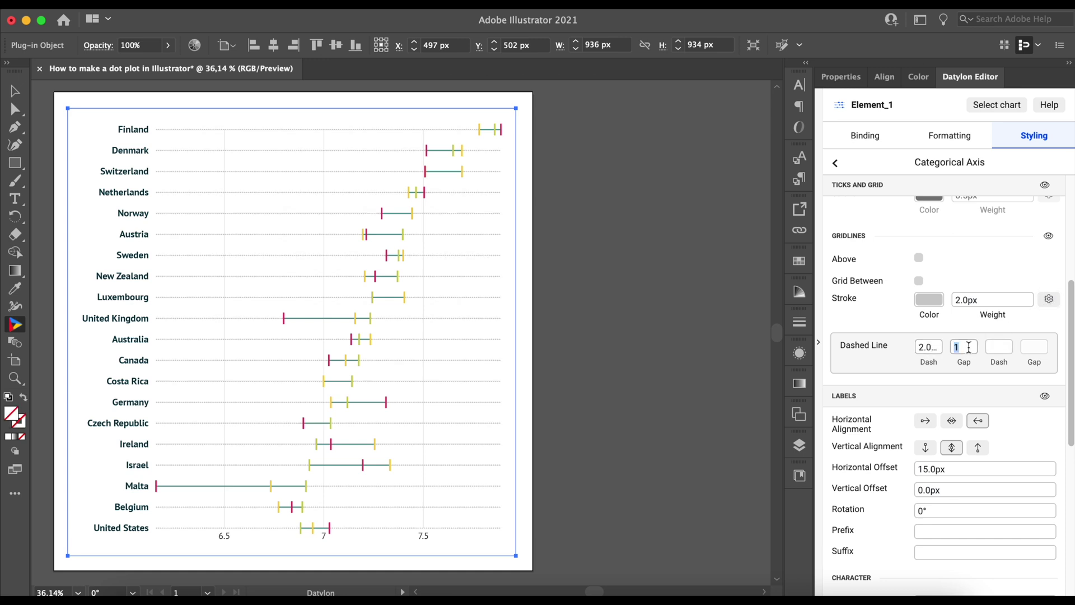
pyautogui.write('5')
pyautogui.click(834, 164)
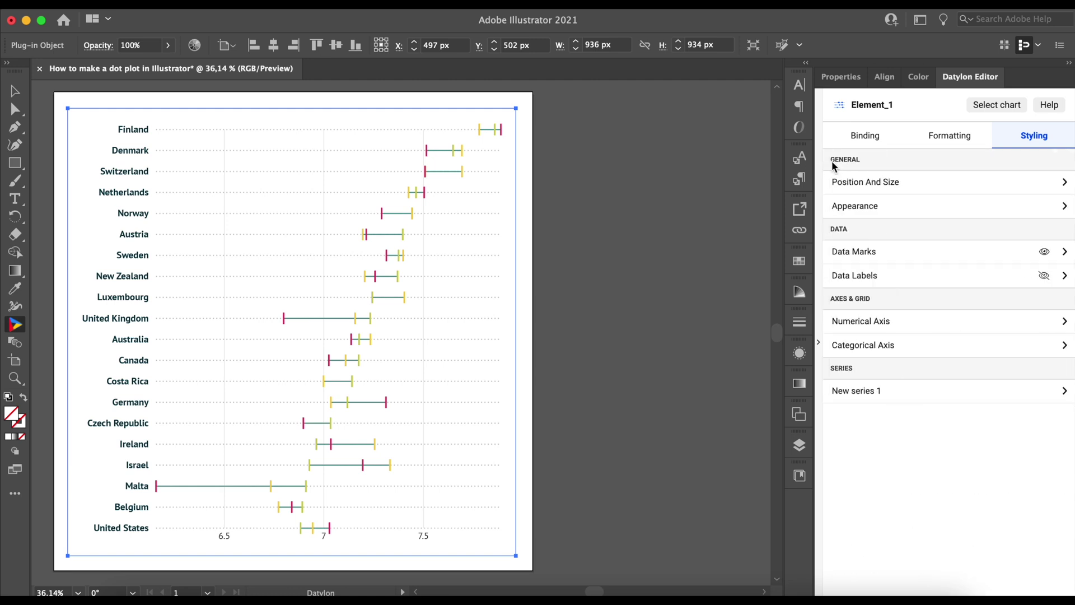
# Give the numerical axis a custom tick interval of 0.2 starting at 6.2
pyautogui.click(932, 320)
pyautogui.scroll(-6, 932, 323)
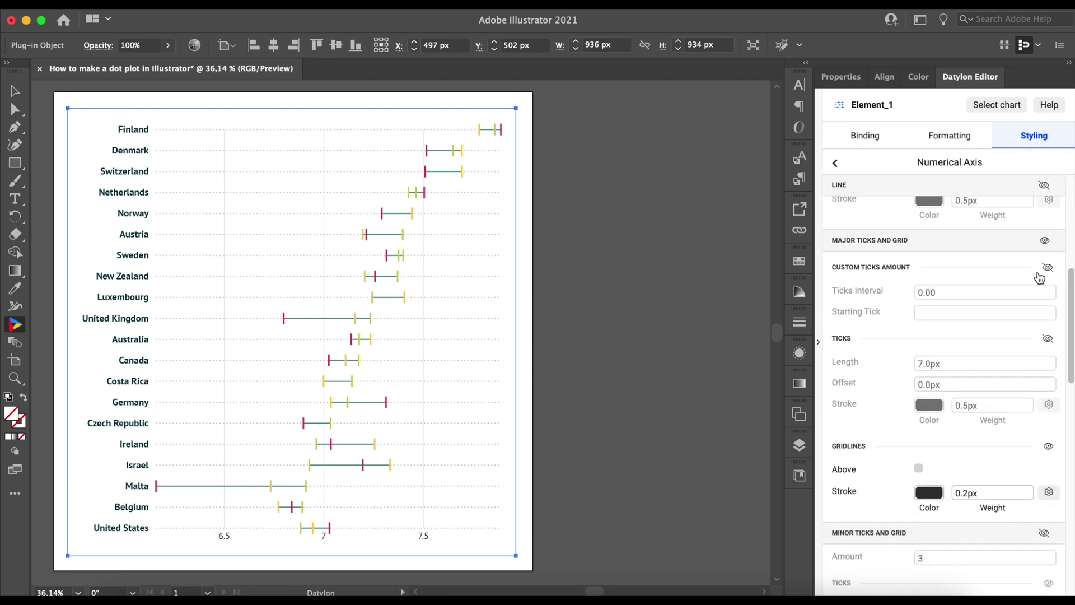
pyautogui.click(1048, 268)
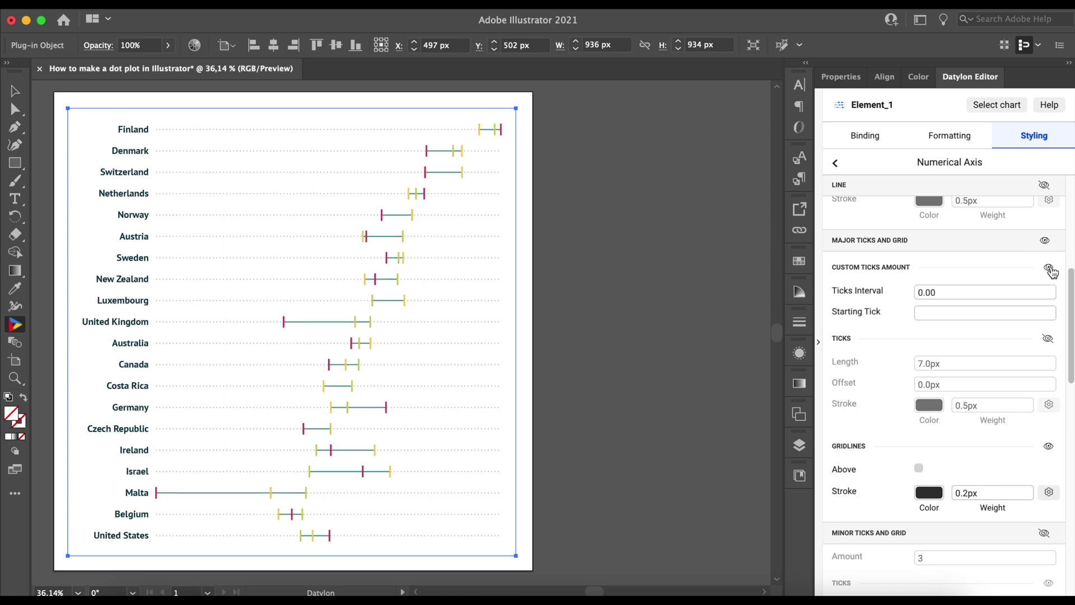
pyautogui.click(980, 292)
pyautogui.write('0.2')
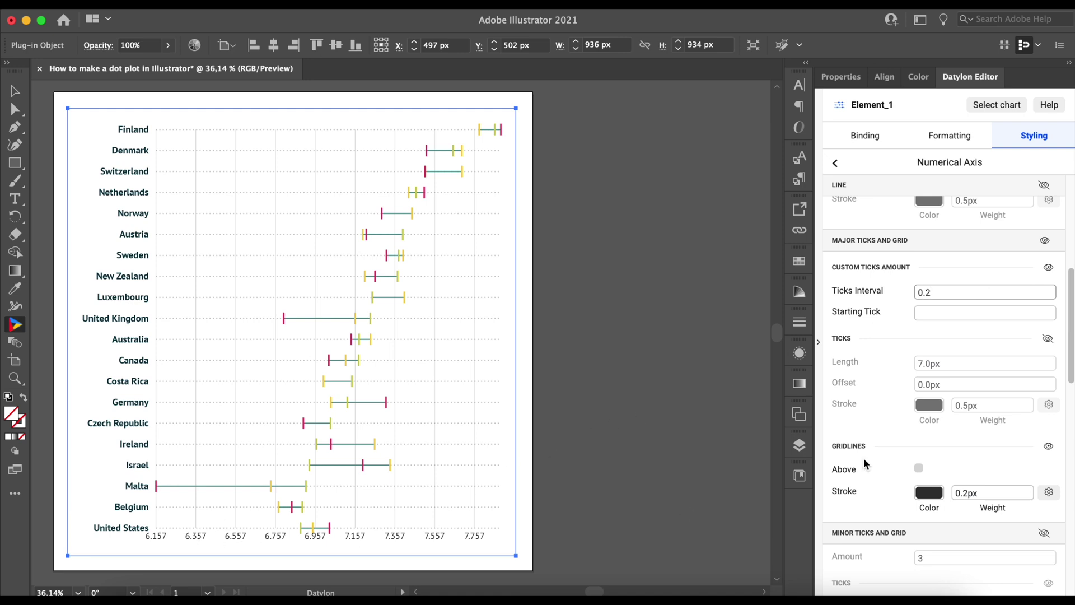
pyautogui.click(976, 313)
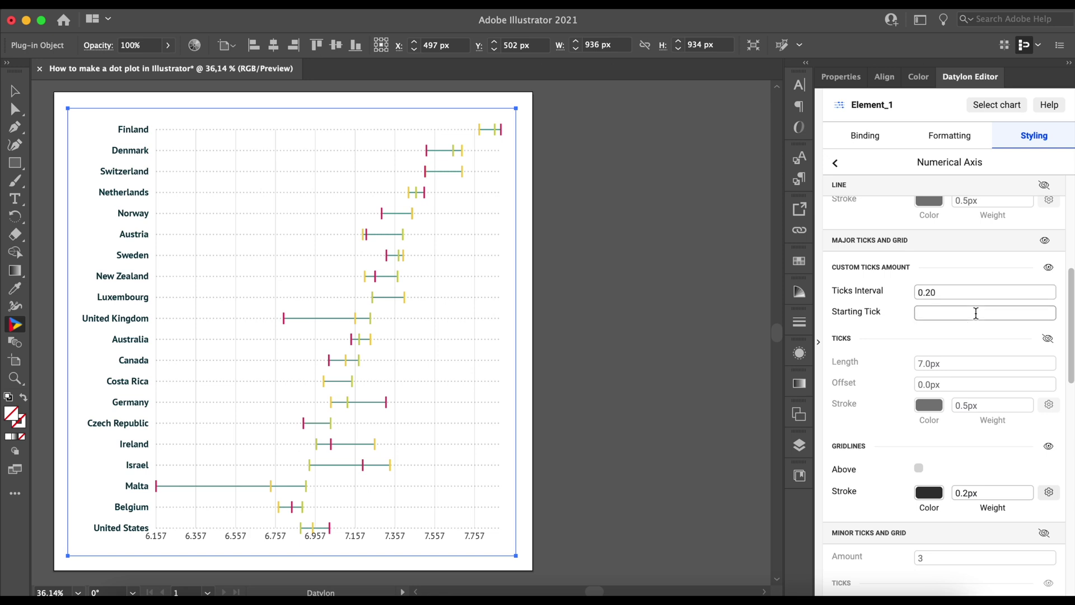
pyautogui.write('6.2')
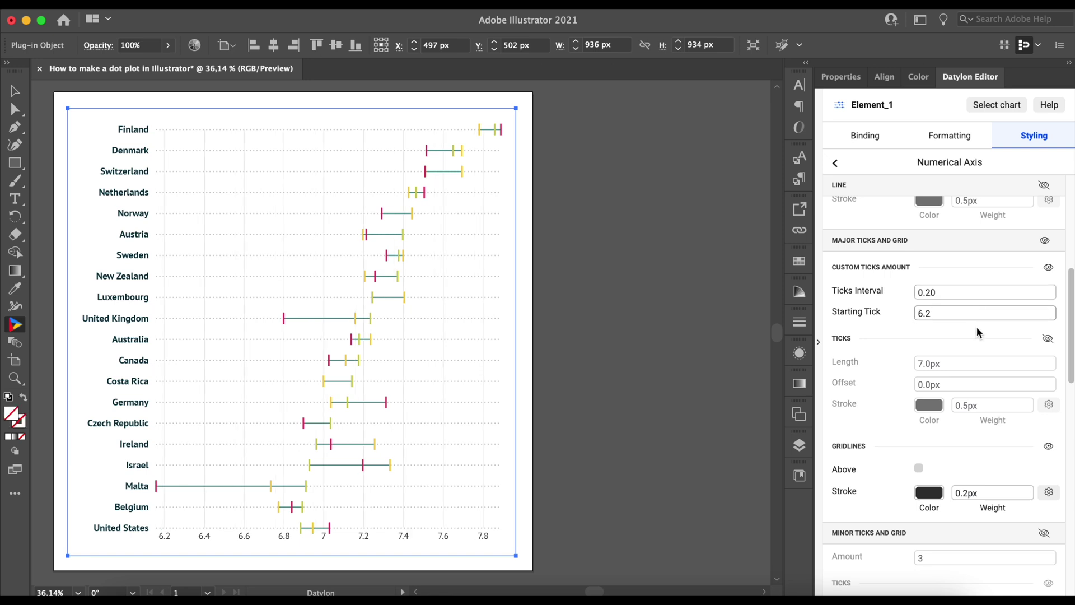
pyautogui.click(976, 328)
# Offset the value-axis labels 25 px vertically and set their size to 20 pt
pyautogui.scroll(-8, 914, 338)
pyautogui.scroll(-3, 914, 339)
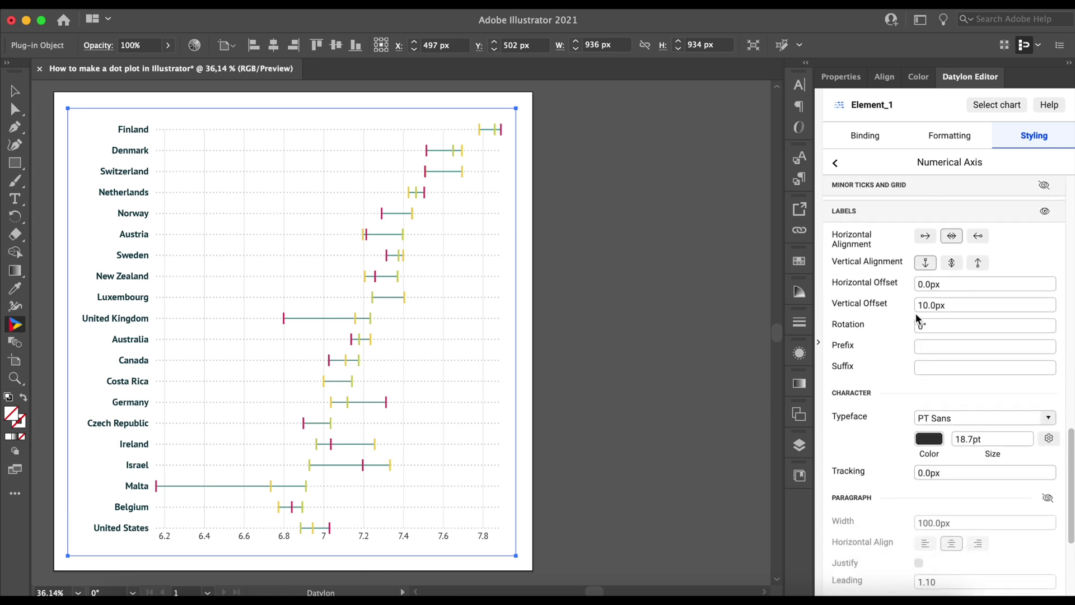
pyautogui.click(961, 305)
pyautogui.write('25')
pyautogui.press('Return')
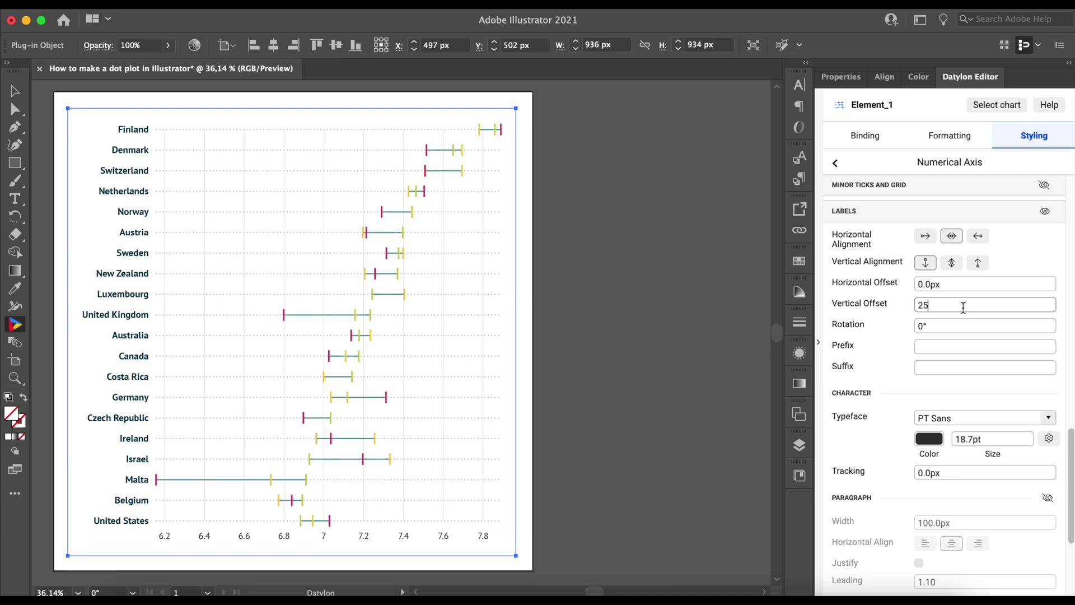
pyautogui.click(997, 440)
pyautogui.write('20')
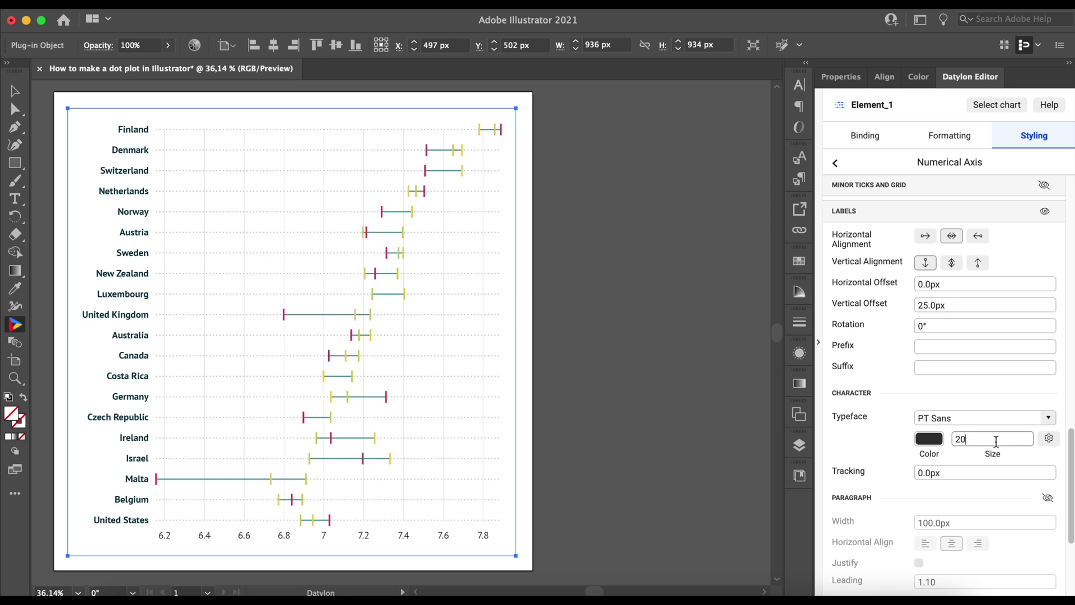
# Colour the axis labels dark navy from the swatch library, then shorten the chart from the top
pyautogui.click(935, 446)
pyautogui.scroll(-5, 936, 446)
pyautogui.click(999, 385)
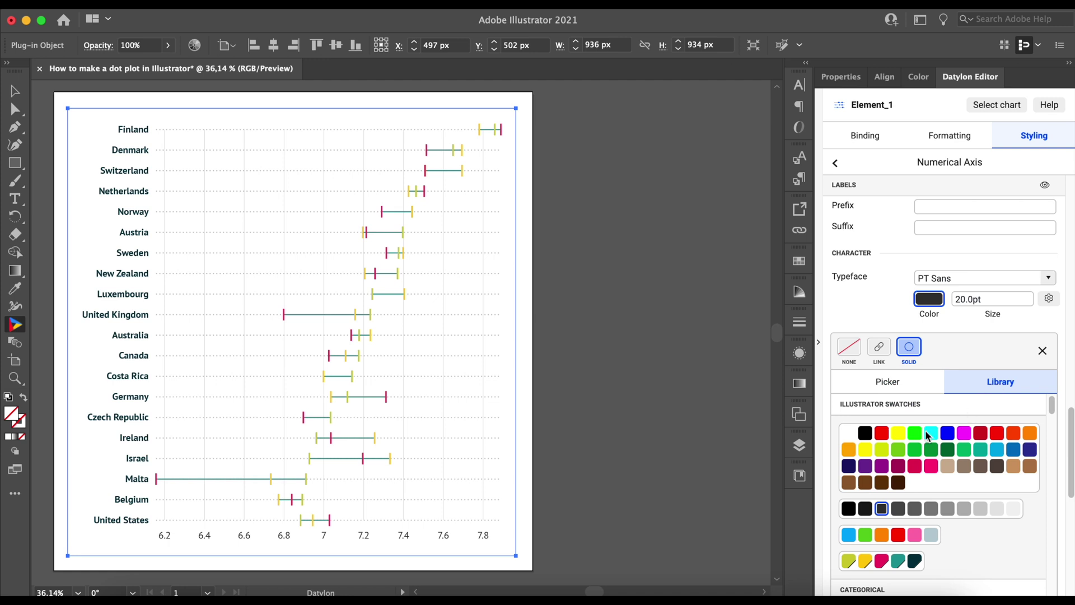
pyautogui.scroll(-1, 913, 482)
pyautogui.click(914, 477)
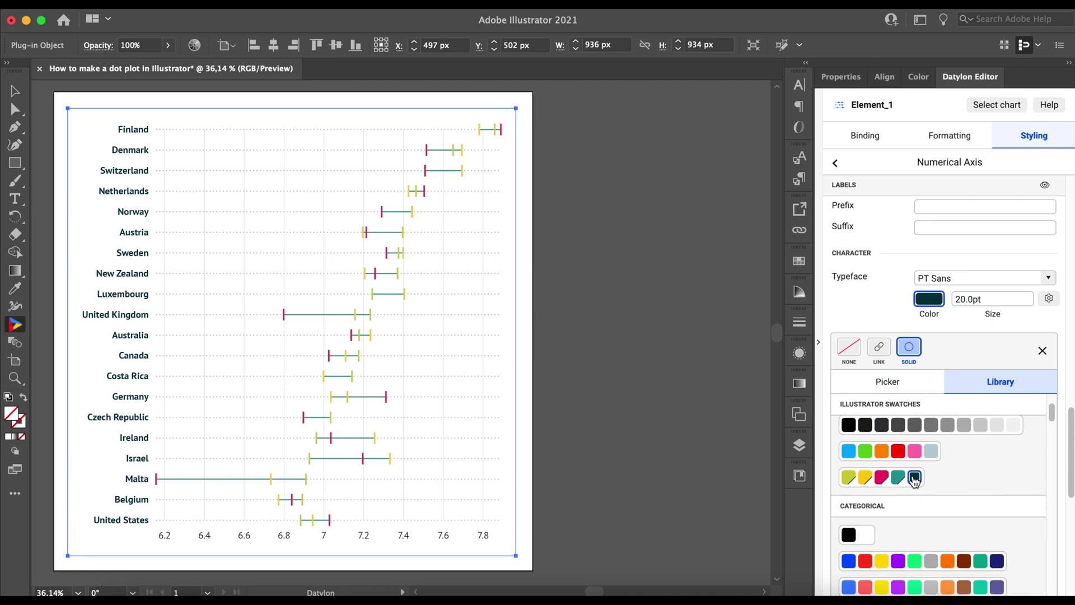
pyautogui.click(1045, 350)
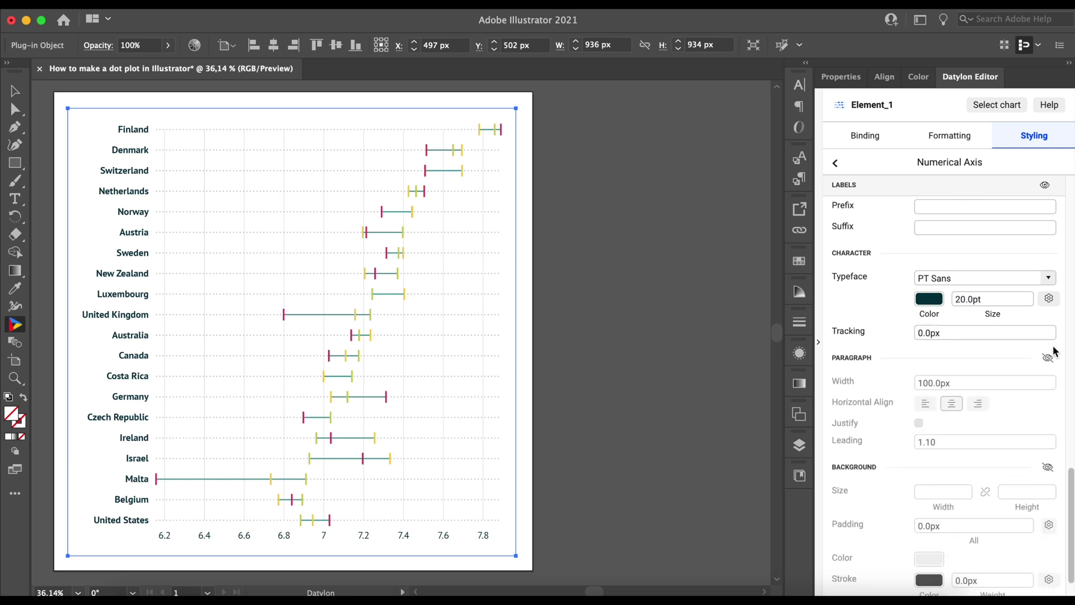
pyautogui.press('v')
pyautogui.moveTo(291, 108); pyautogui.dragTo(292, 180)
# Shorten the chart from the bottom and paste the title into a text box across the page top
pyautogui.moveTo(292, 555); pyautogui.dragTo(294, 518)
pyautogui.click(15, 199)
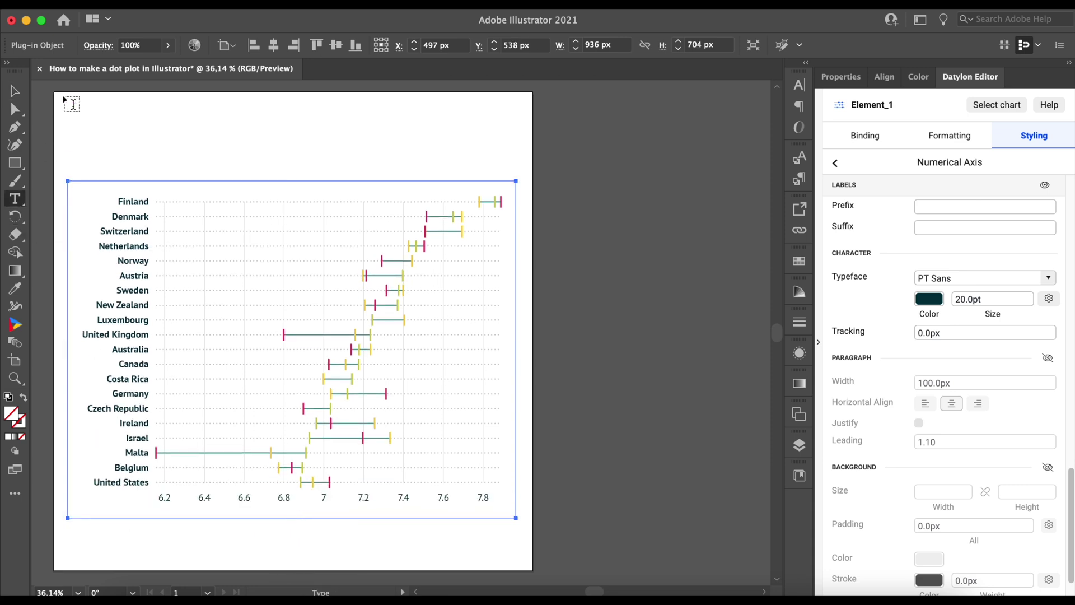
pyautogui.moveTo(69, 104); pyautogui.dragTo(468, 140)
pyautogui.write("How did subjective happiness changed in 2020 compared to 2018 and 2019 in top 20 world's happiest countries")
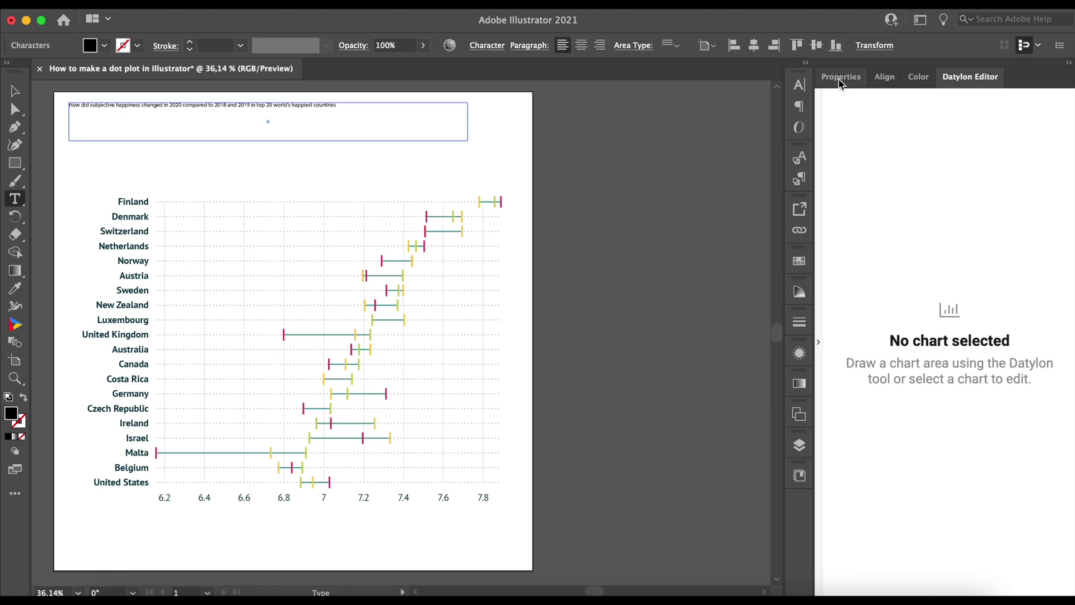
# Set the title in PT Sans at 36 pt
pyautogui.click(800, 84)
pyautogui.tripleClick(316, 101)
pyautogui.click(695, 101)
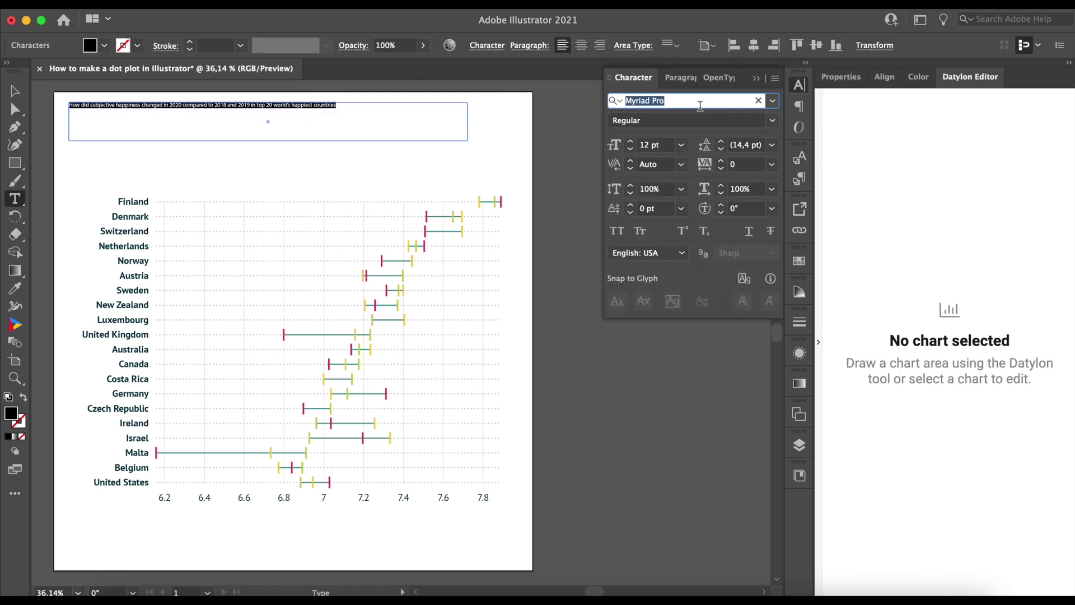
pyautogui.write('pt ss')
pyautogui.press('BackSpace')
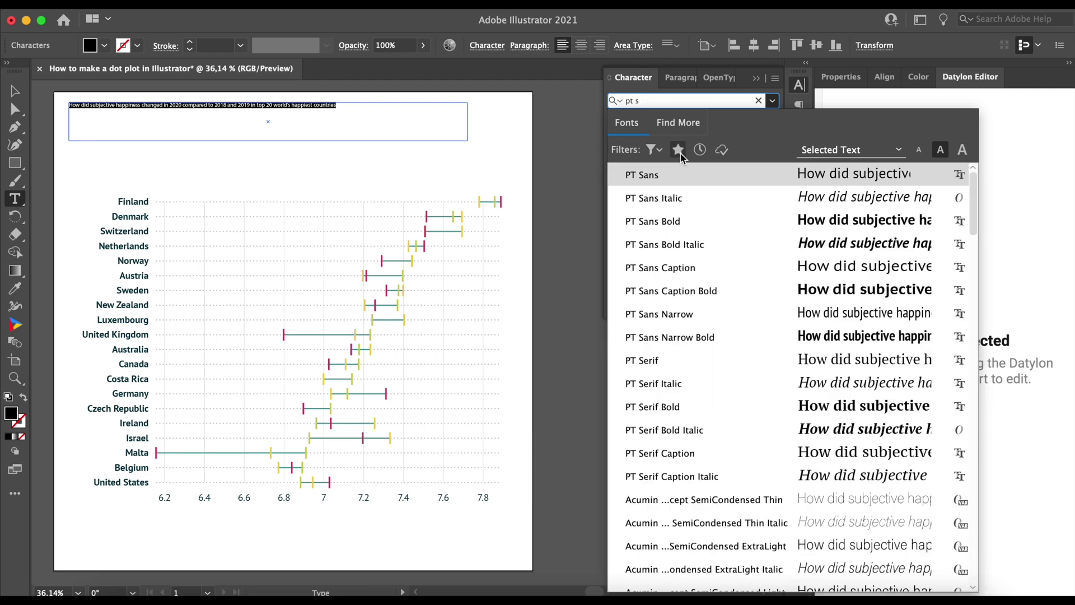
pyautogui.press('Return')
pyautogui.click(652, 146)
pyautogui.write('36')
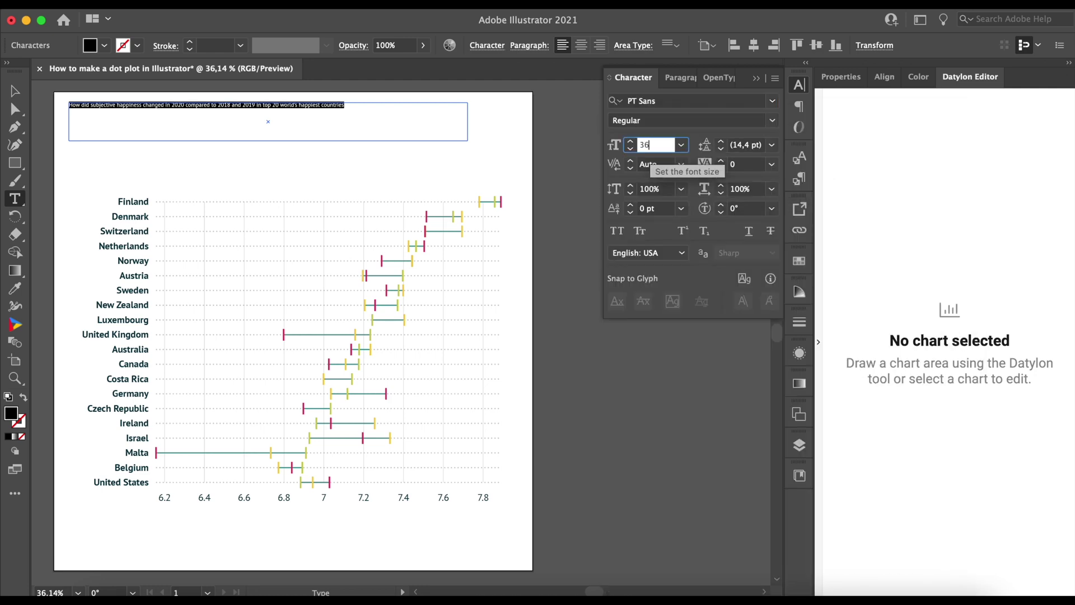
pyautogui.press('Return')
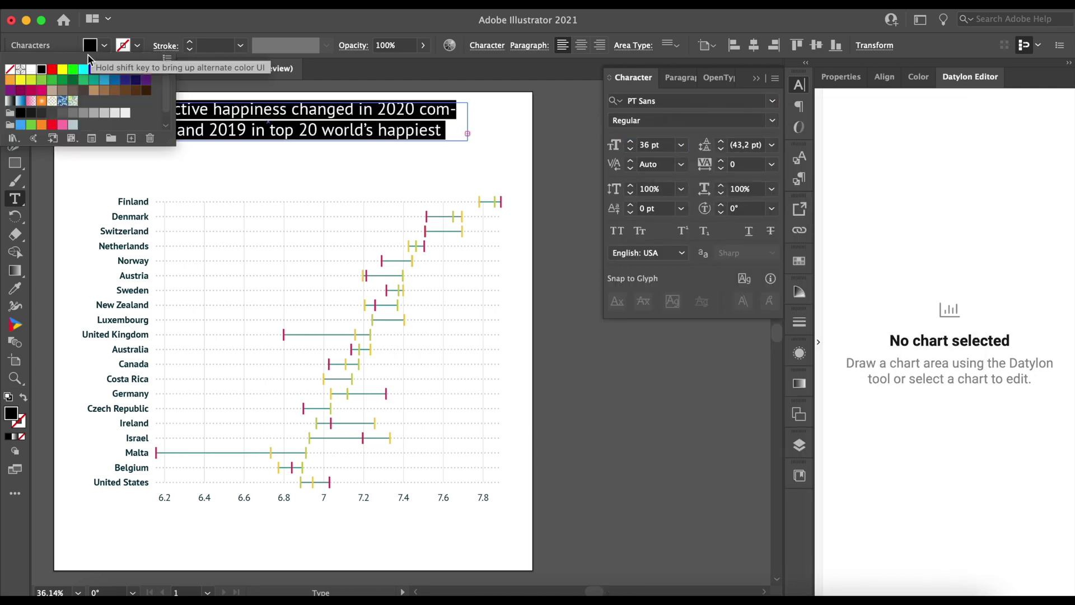
# Colour the title teal, keeping the title box at its original width
pyautogui.click(94, 79)
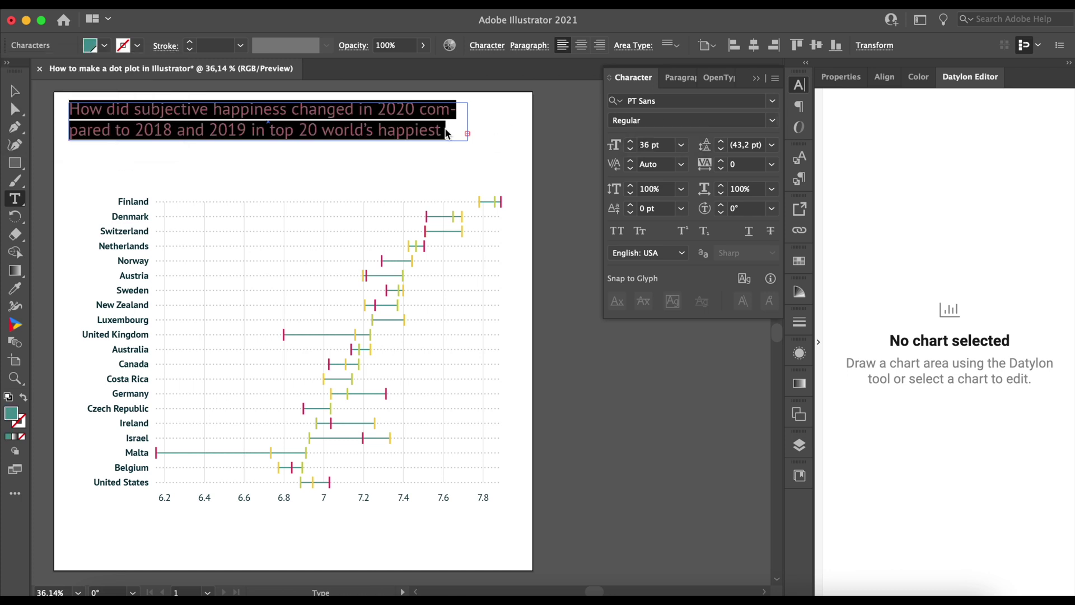
pyautogui.press('Escape')
pyautogui.moveTo(468, 121); pyautogui.dragTo(509, 128)
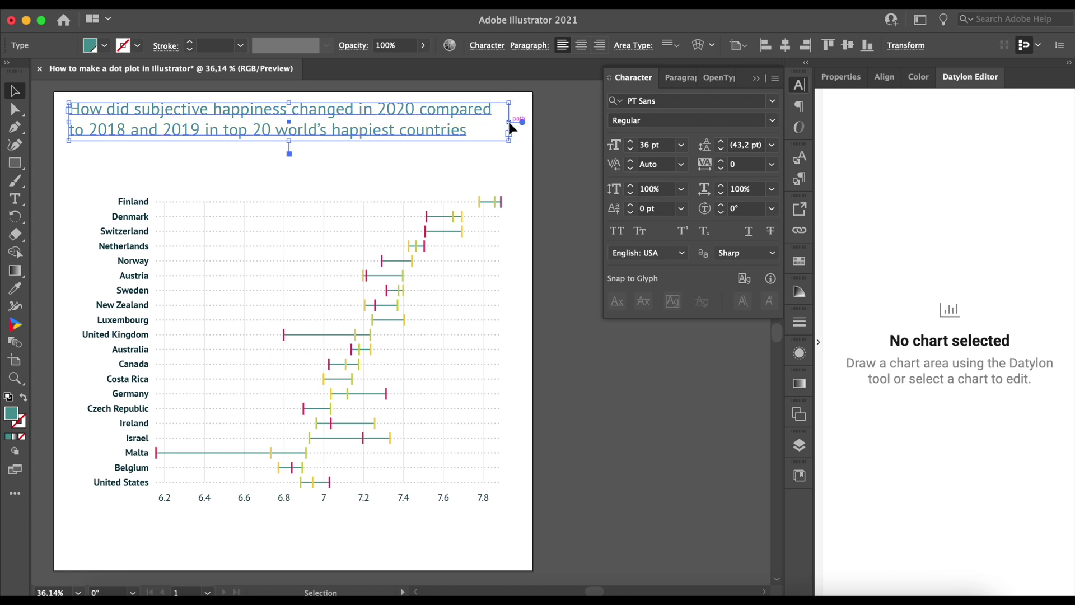
pyautogui.press('super+z')
# Make 2020 in the title bold crimson, sampled from its chart markers
pyautogui.click(14, 198)
pyautogui.click(397, 115)
pyautogui.doubleClick(397, 115)
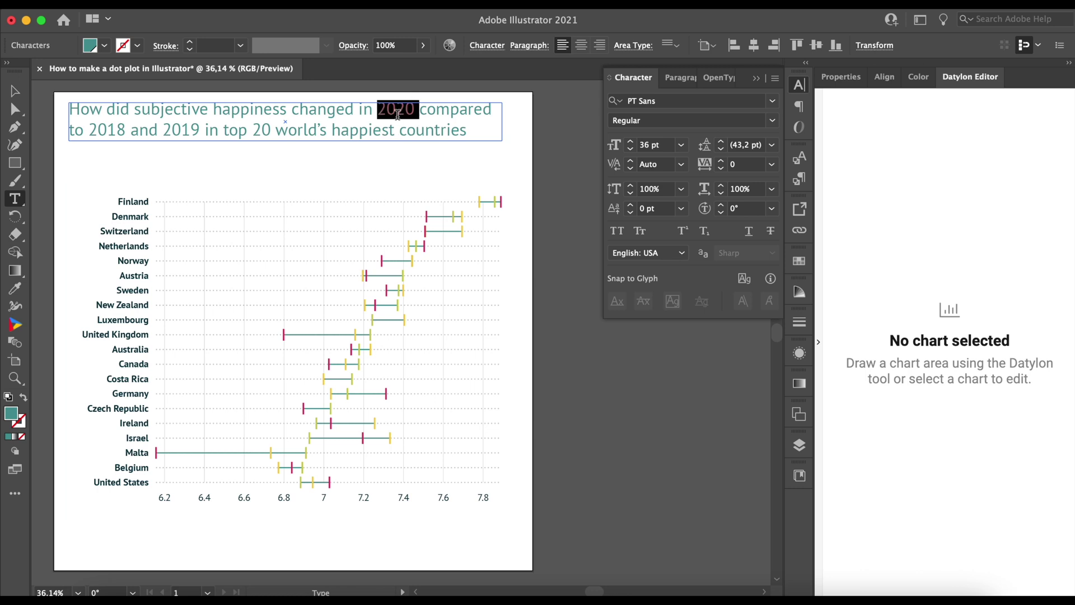
pyautogui.click(14, 288)
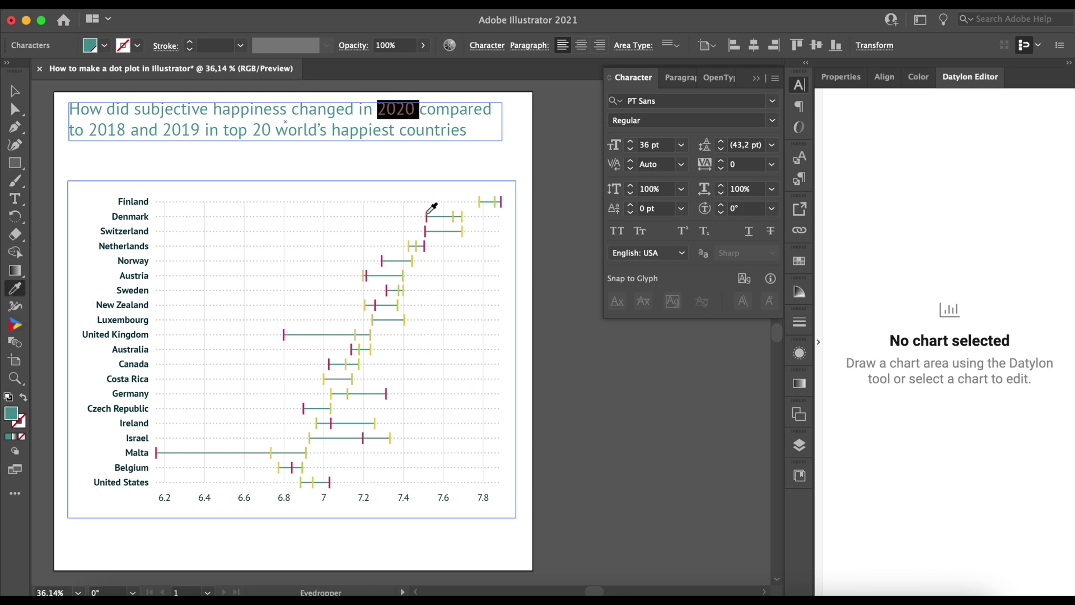
pyautogui.click(427, 214)
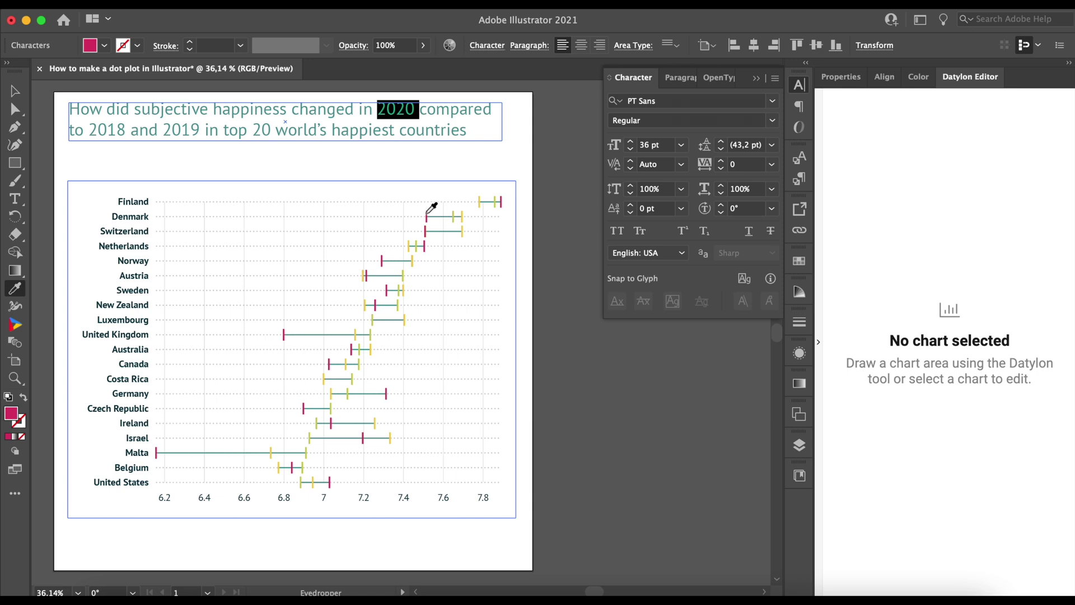
pyautogui.click(772, 120)
pyautogui.click(736, 169)
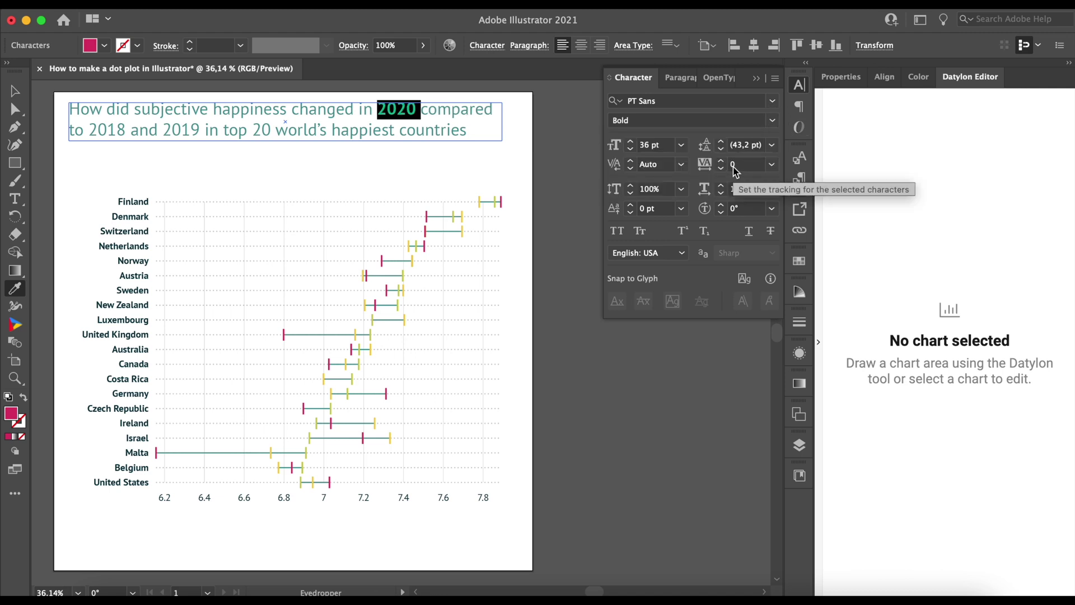
# Make 2018 and 2019 in the title bold yellow, sampled from their chart markers
pyautogui.click(15, 199)
pyautogui.doubleClick(107, 129)
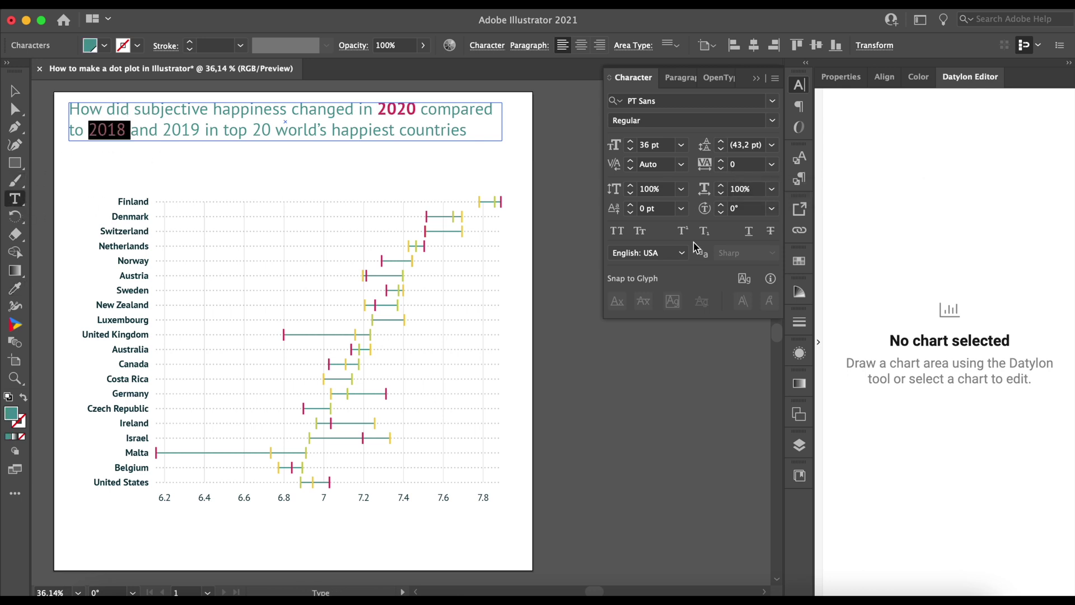
pyautogui.click(772, 120)
pyautogui.click(736, 169)
pyautogui.press('i')
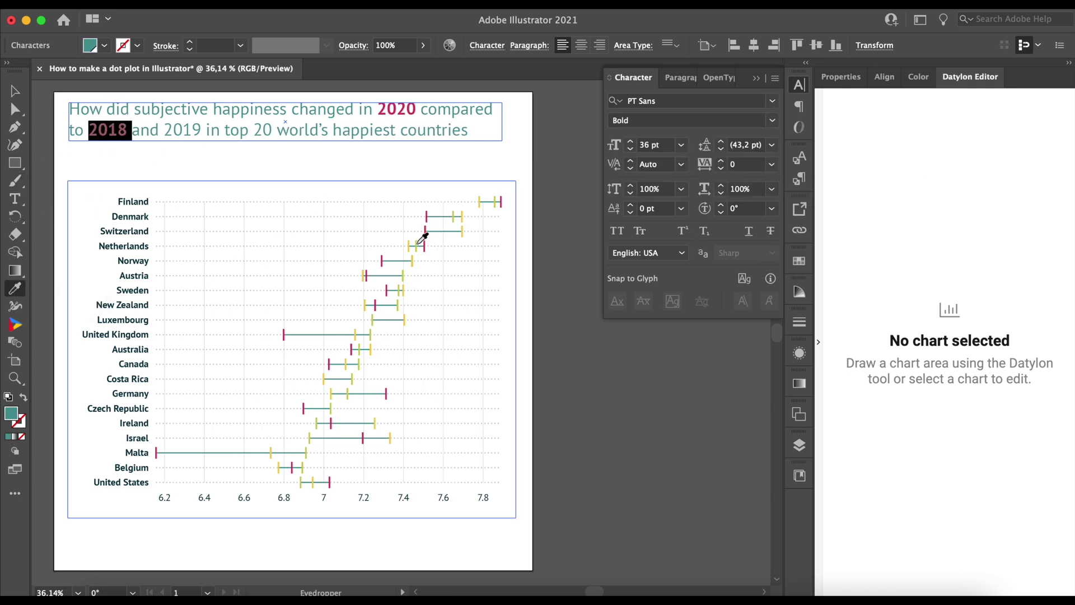
pyautogui.click(417, 248)
pyautogui.press('t')
pyautogui.doubleClick(183, 129)
pyautogui.click(772, 120)
pyautogui.click(753, 169)
pyautogui.press('i')
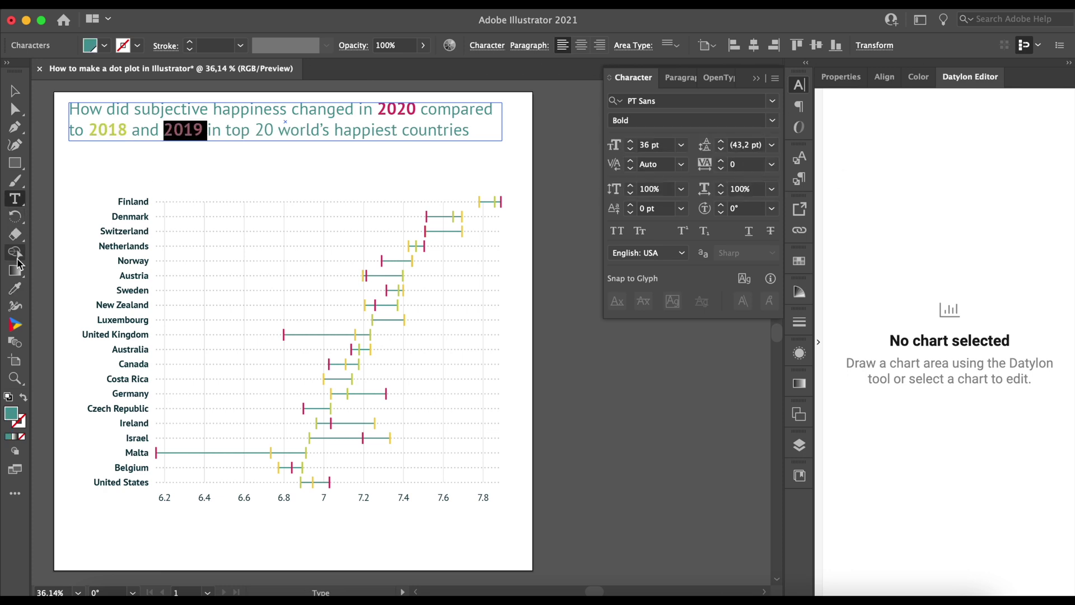
pyautogui.click(453, 216)
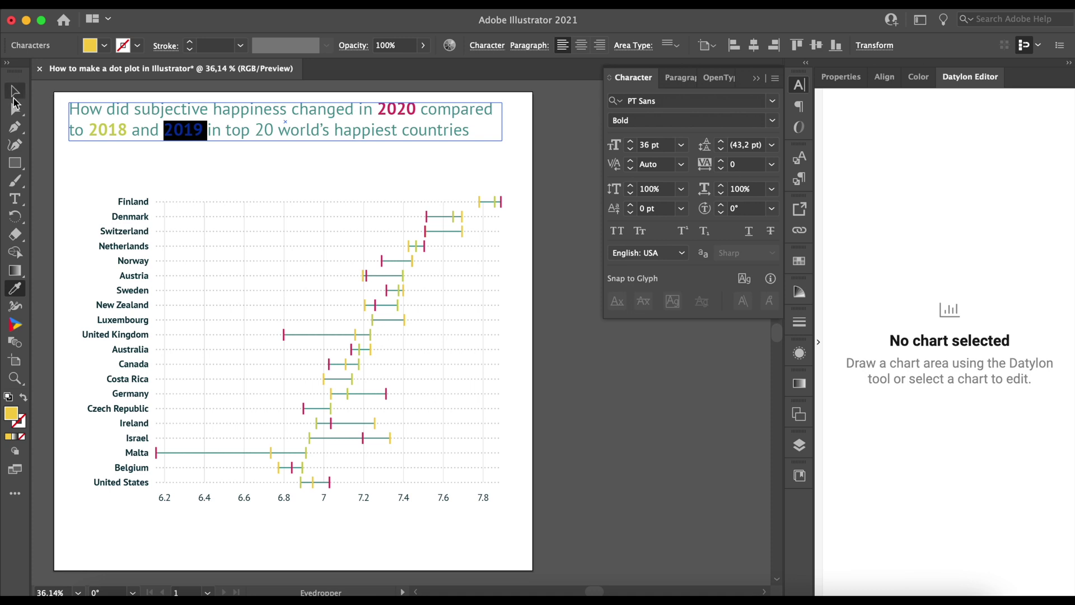
pyautogui.press('Escape')
# Nudge the title slightly down and paste the subtitle into a text area beneath it
pyautogui.click(517, 175)
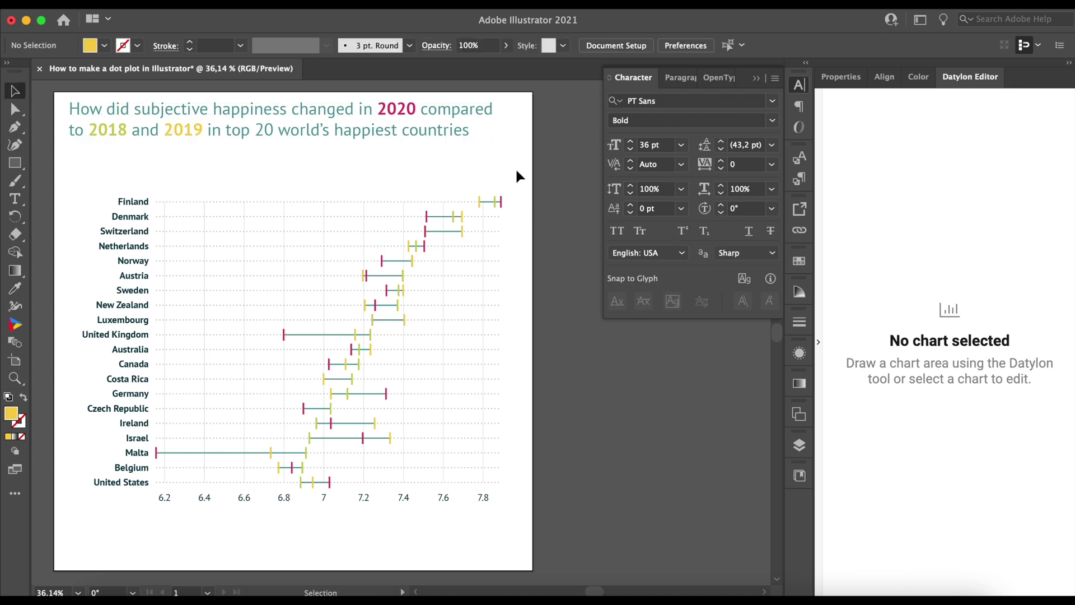
pyautogui.moveTo(395, 112); pyautogui.dragTo(402, 121)
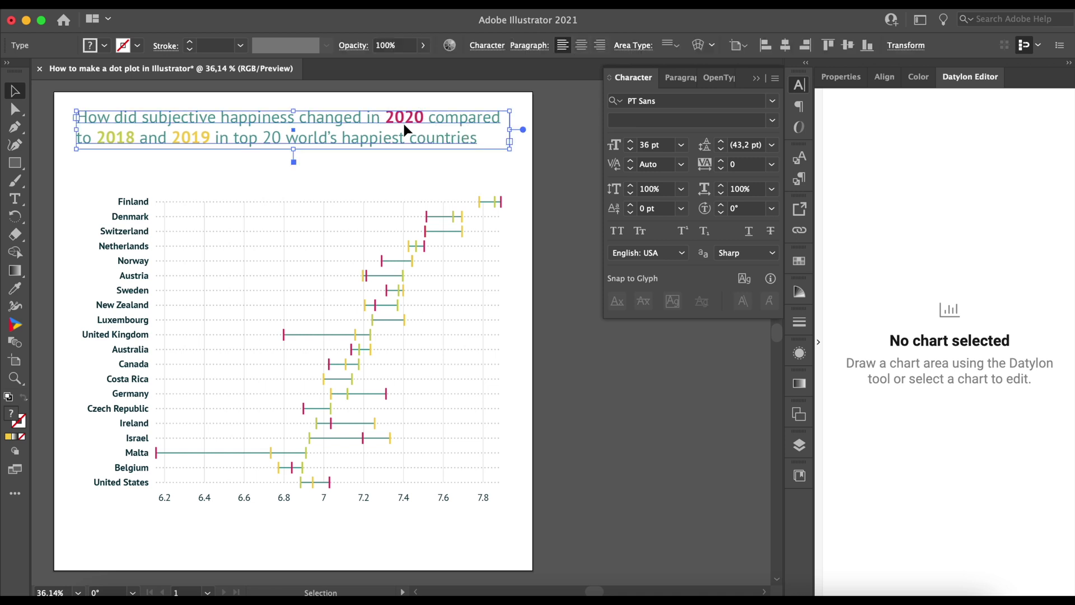
pyautogui.click(544, 179)
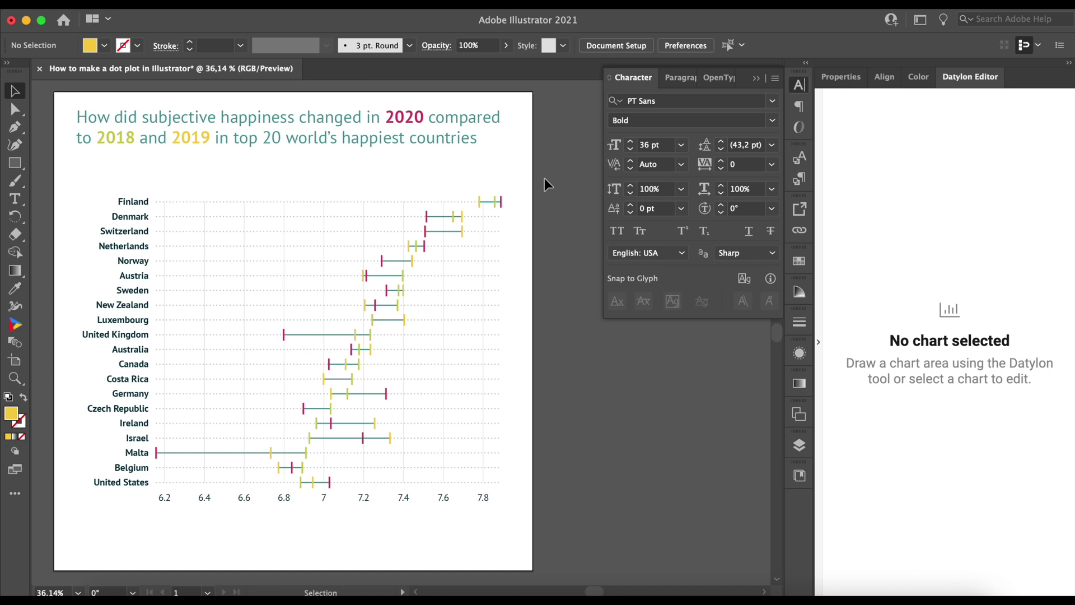
pyautogui.click(14, 198)
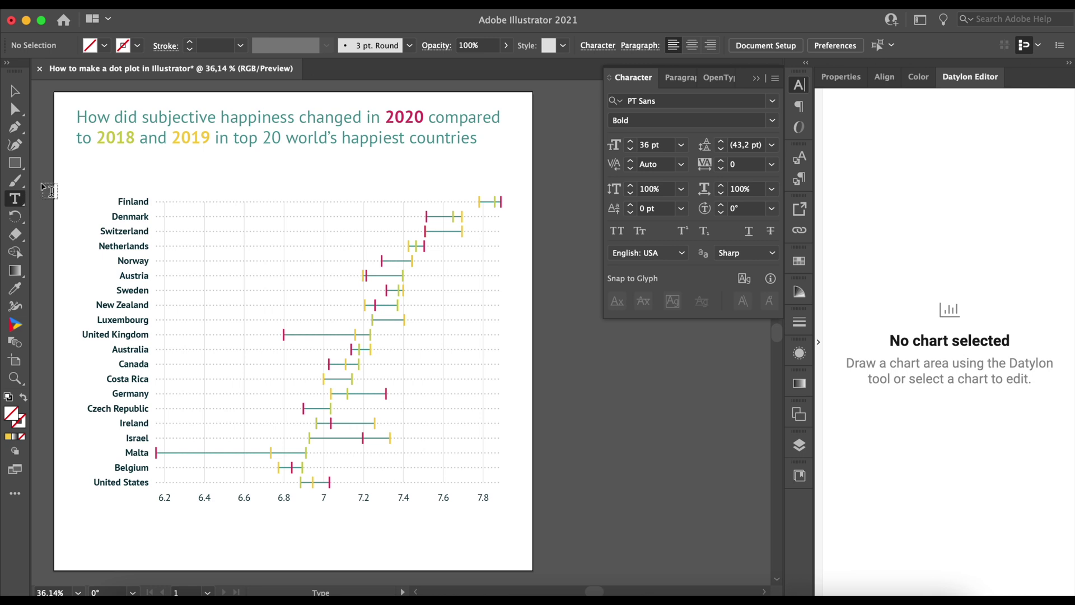
pyautogui.moveTo(77, 158); pyautogui.dragTo(458, 179)
pyautogui.hotkey('ctrl', 'v')
# Style the subtitle italic, 24 pt and teal, then draw a source text area below the chart
pyautogui.hotkey('ctrl', 'a')
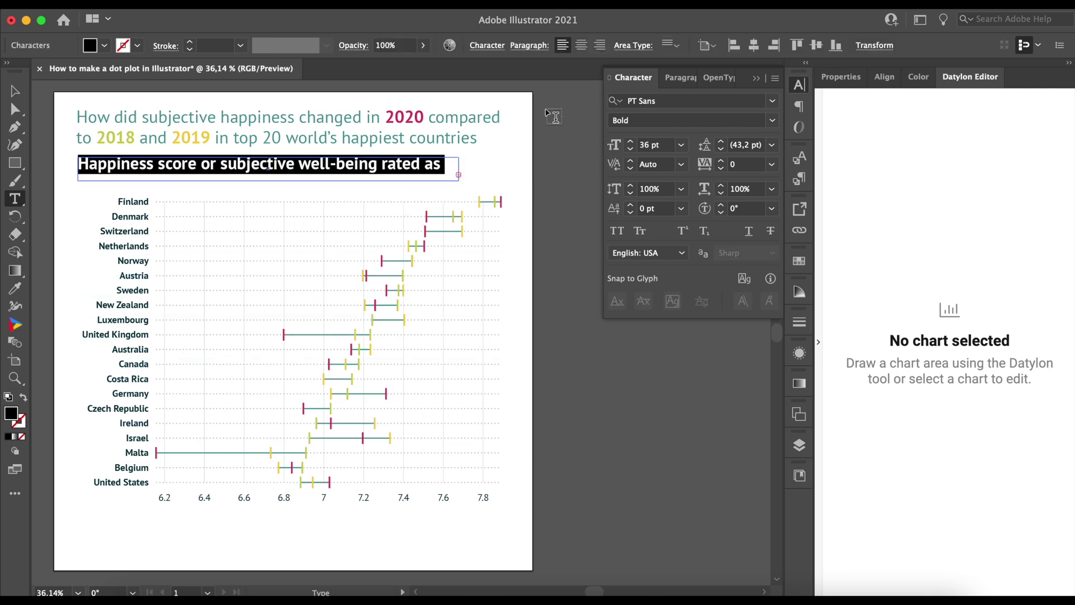
pyautogui.click(773, 121)
pyautogui.click(745, 151)
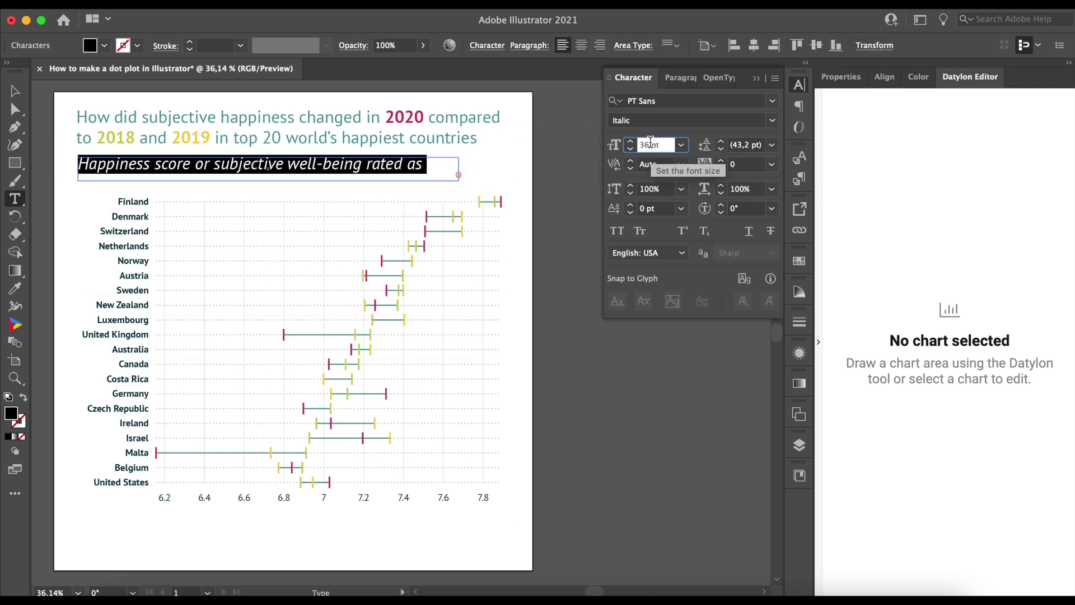
pyautogui.click(650, 144)
pyautogui.write('24')
pyautogui.press('Return')
pyautogui.click(104, 46)
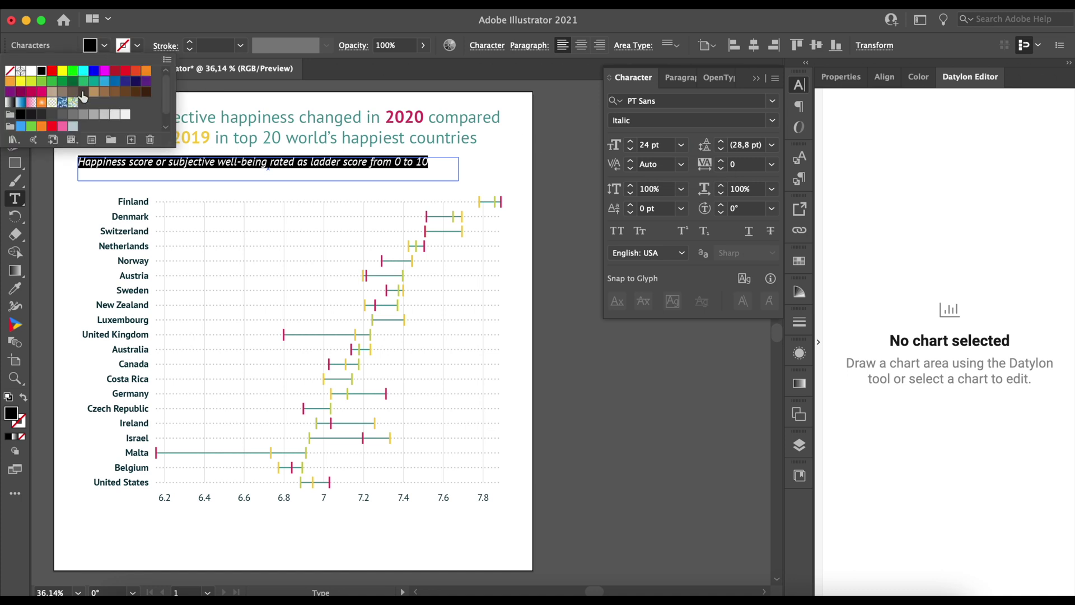
pyautogui.click(53, 123)
pyautogui.press('Escape')
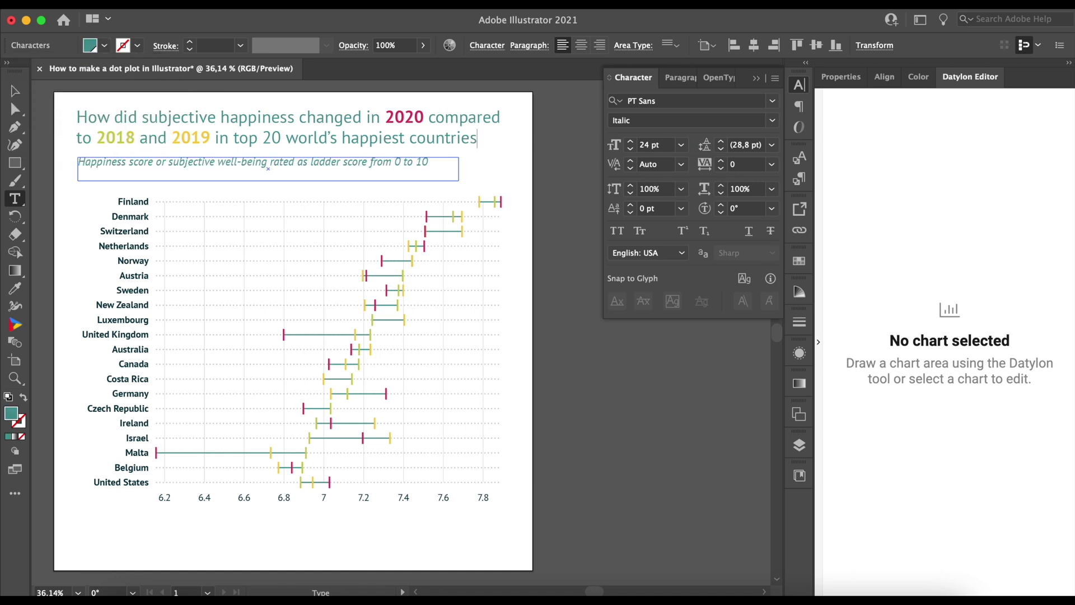
pyautogui.click(485, 158)
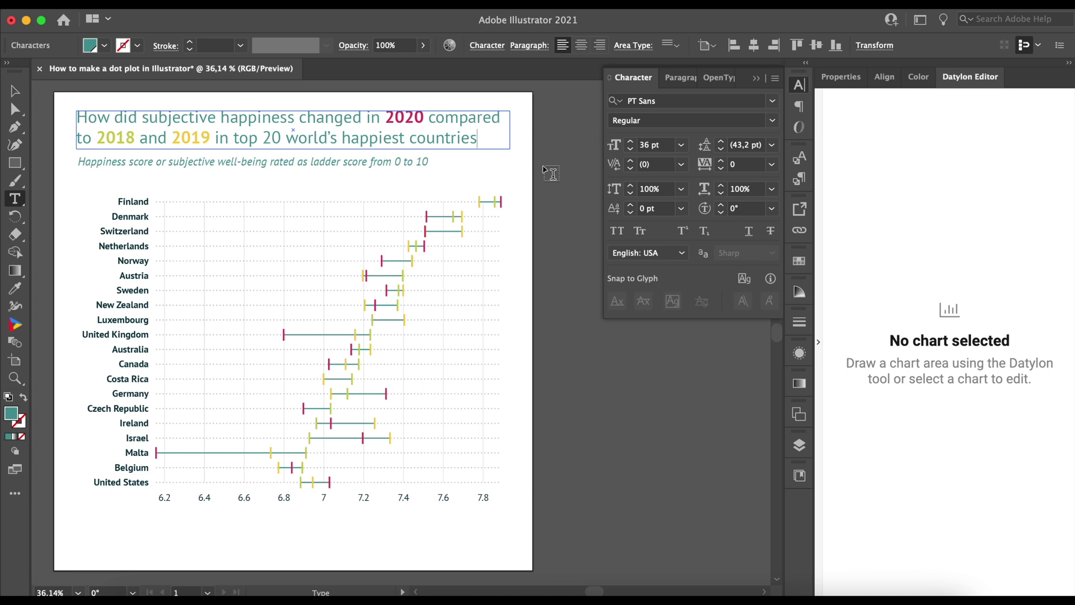
pyautogui.moveTo(78, 543); pyautogui.dragTo(388, 516)
# Paste the 'Source: World Happiness Report 2021' line, colour it teal, and move it about 30 px lower
pyautogui.write('Source: World Happiness Report 2021')
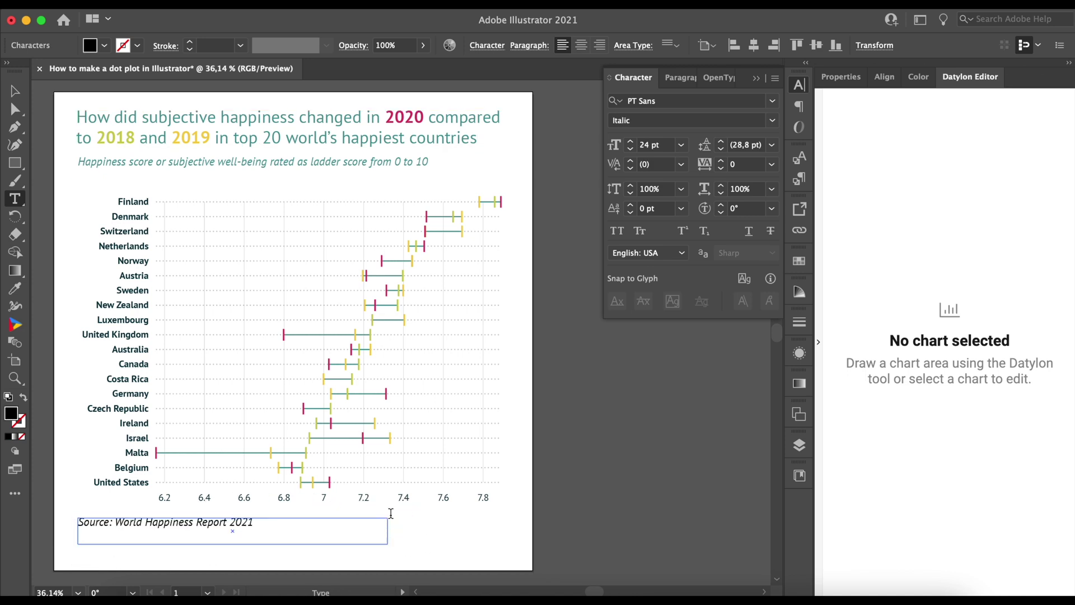
pyautogui.press('super+a')
pyautogui.click(104, 45)
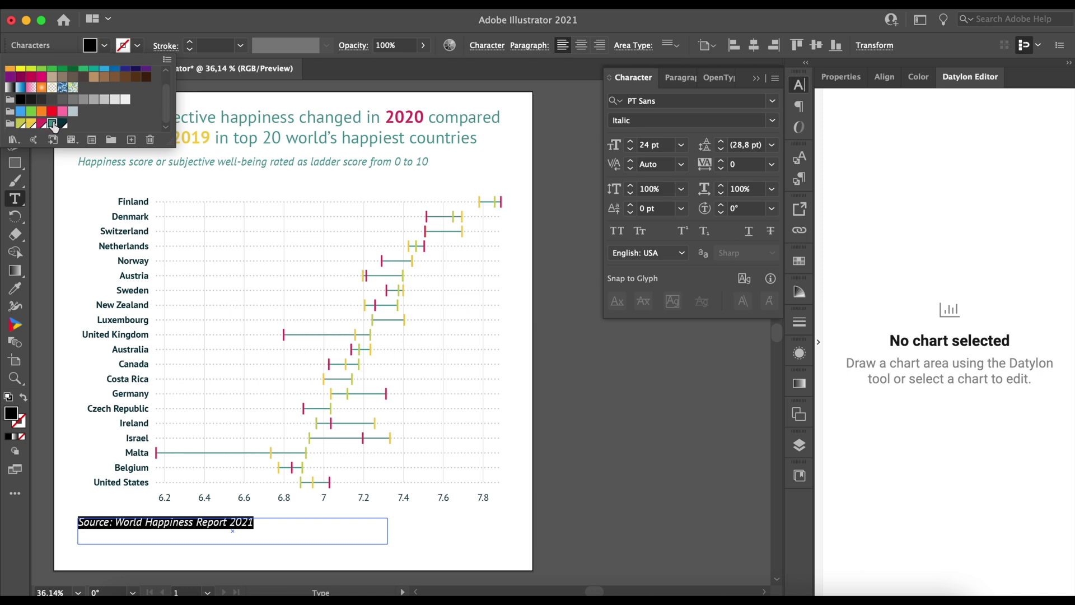
pyautogui.click(53, 123)
pyautogui.click(16, 92)
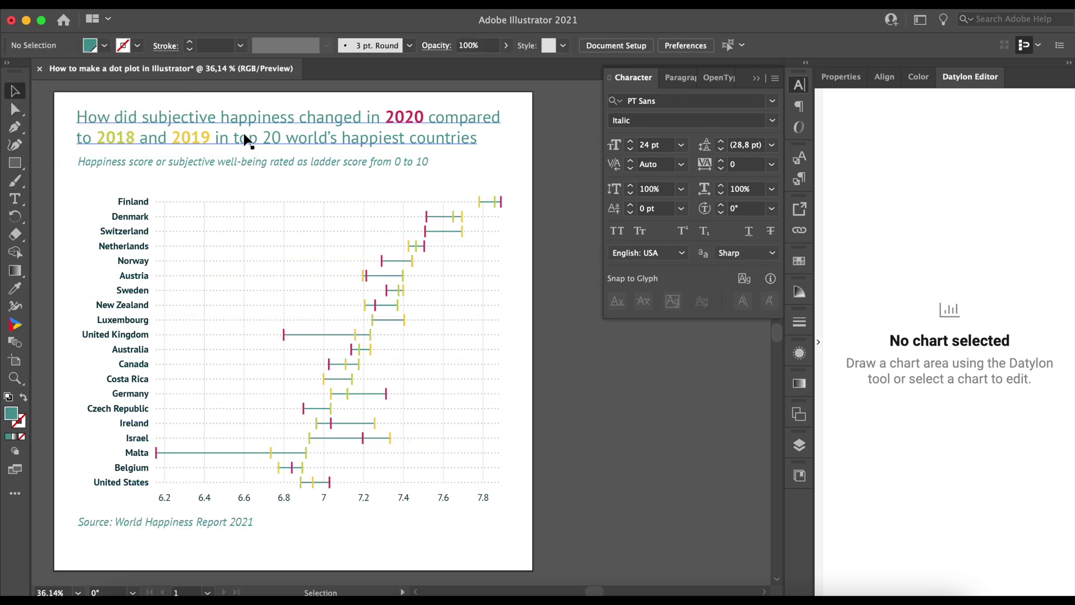
pyautogui.moveTo(198, 521); pyautogui.dragTo(197, 535)
pyautogui.click(284, 514)
# Stretch the chart taller so the country rows spread out
pyautogui.moveTo(284, 514); pyautogui.dragTo(289, 528)
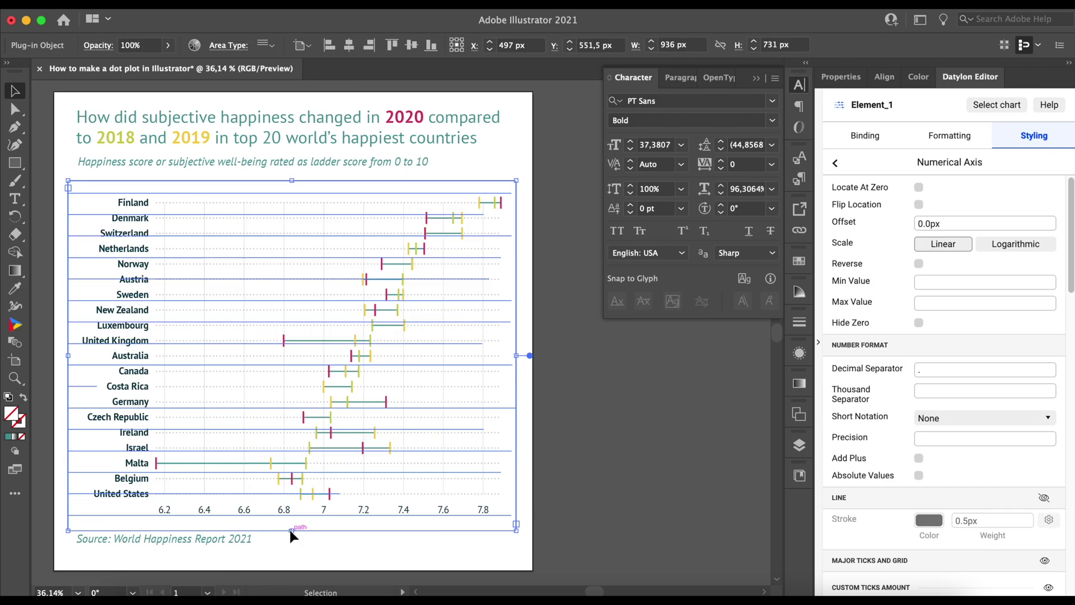
pyautogui.click(600, 468)
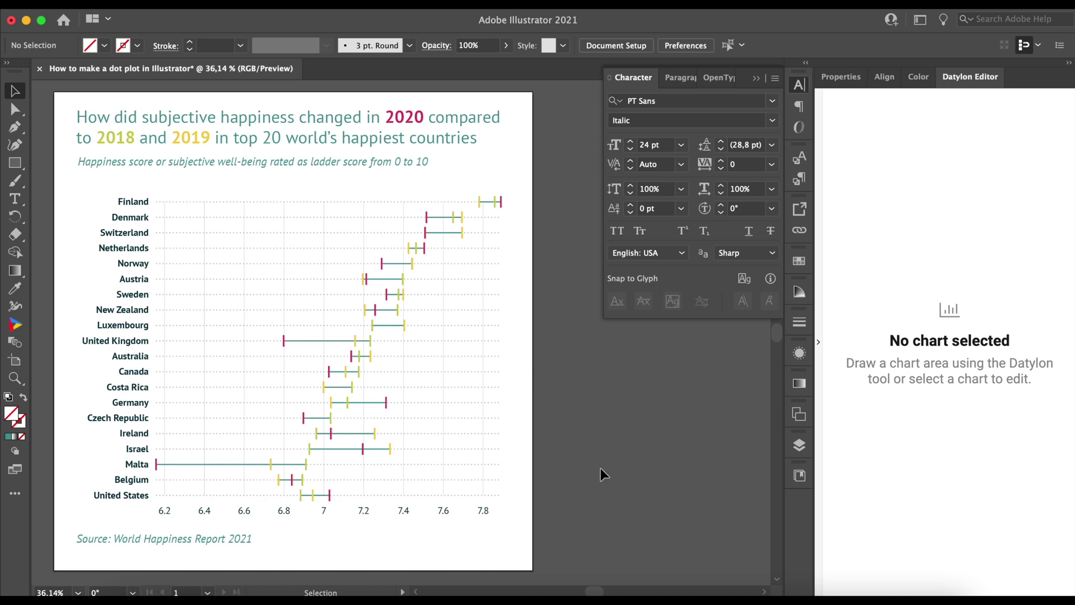
pyautogui.click(799, 85)
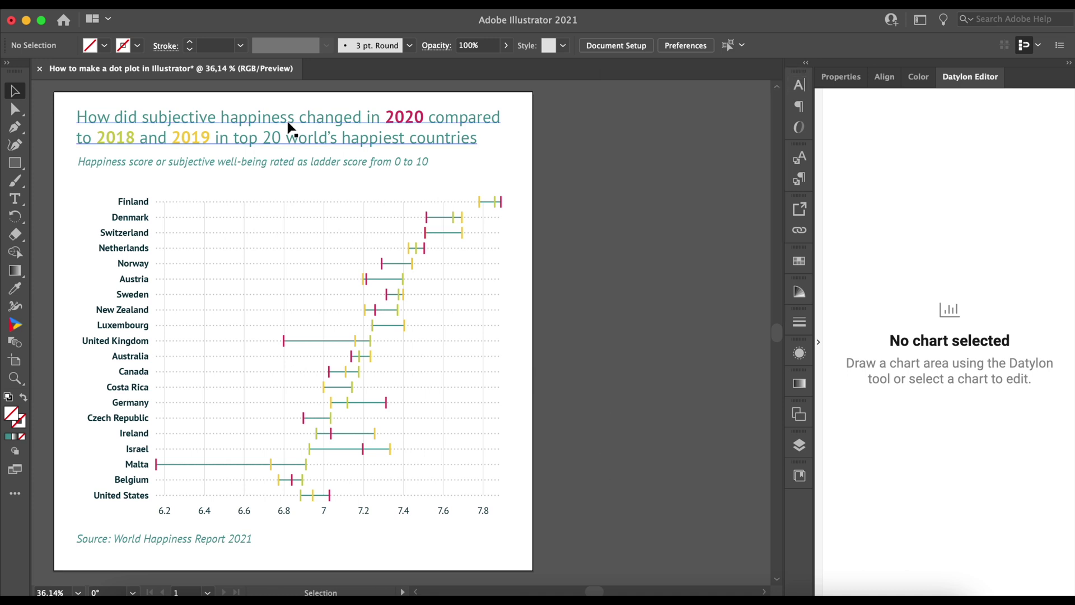
# Export the artwork as a PNG, then go to Datylon's Inspiration gallery
pyautogui.click(109, 4)
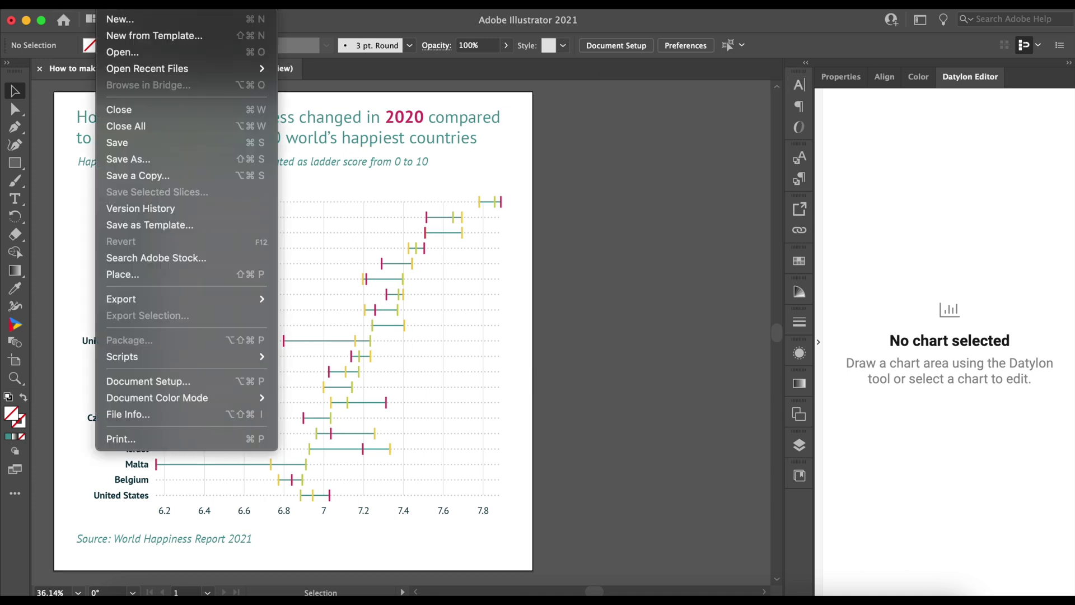
pyautogui.moveTo(180, 299)
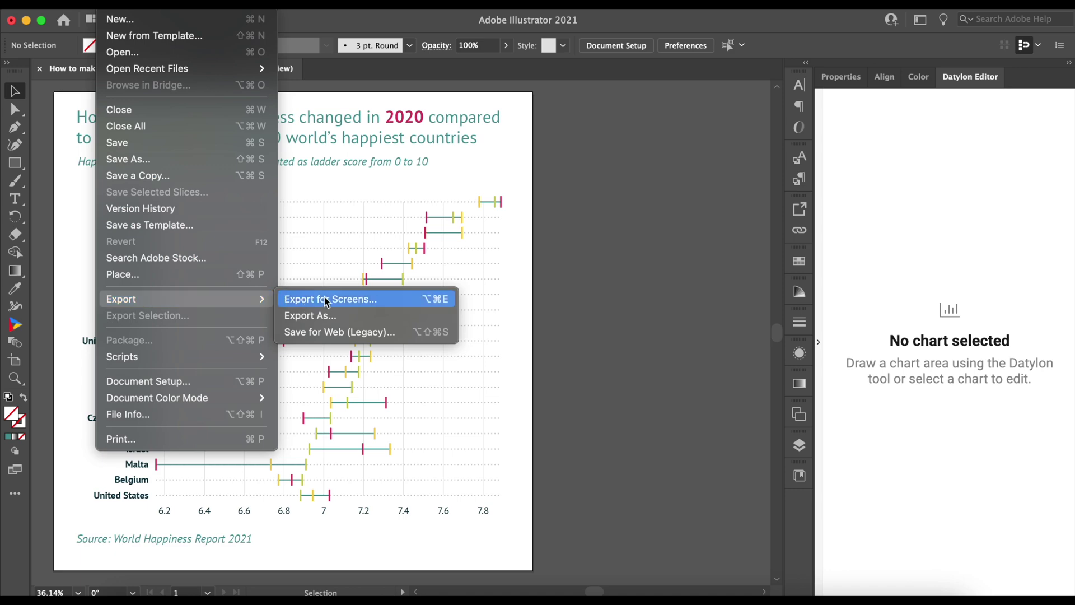
pyautogui.click(305, 316)
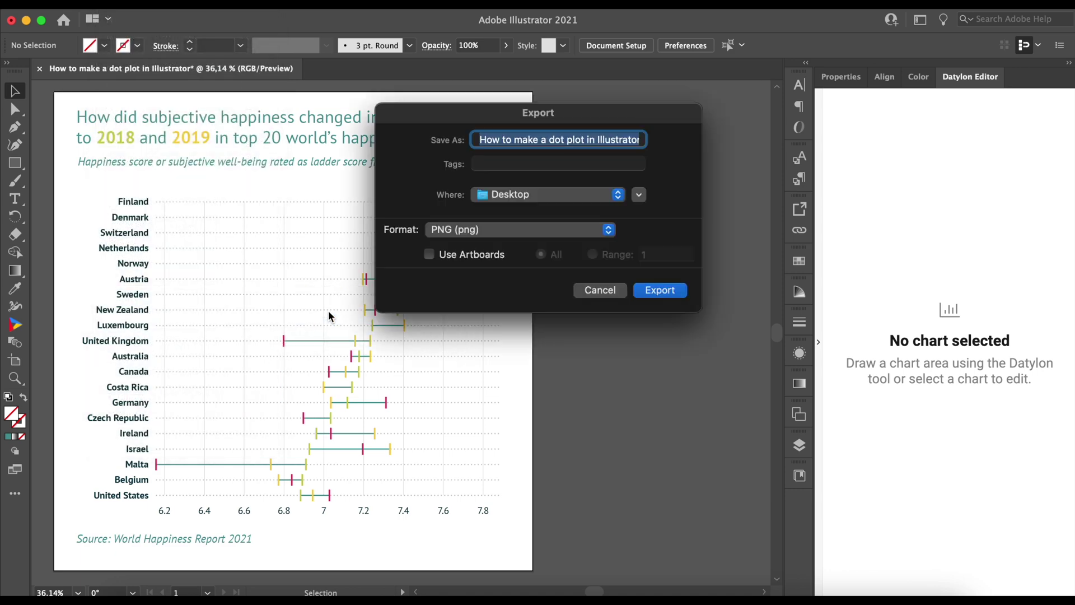
pyautogui.click(661, 290)
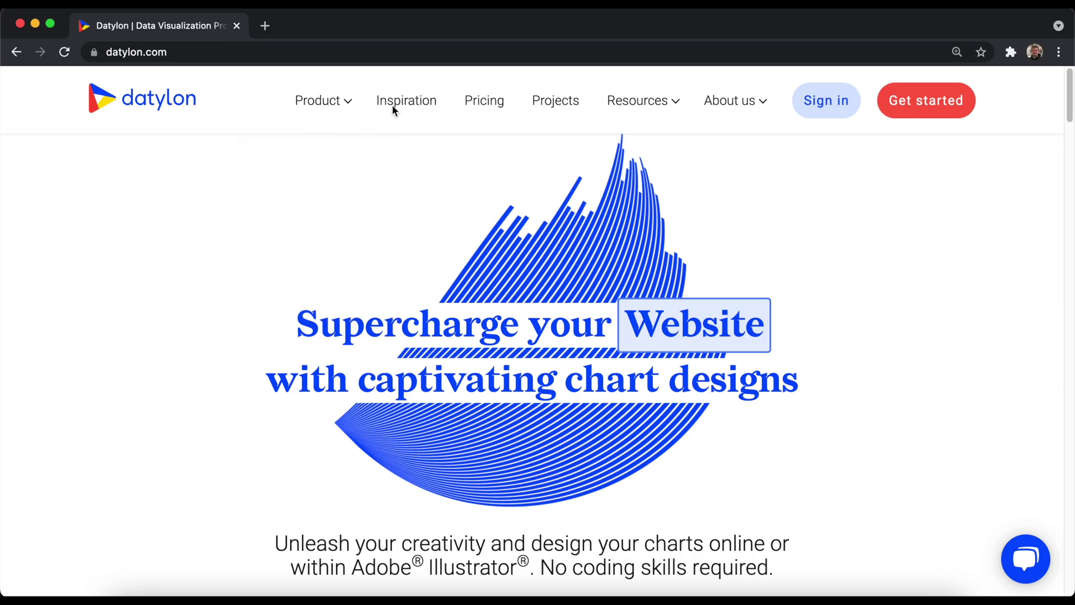
pyautogui.click(392, 105)
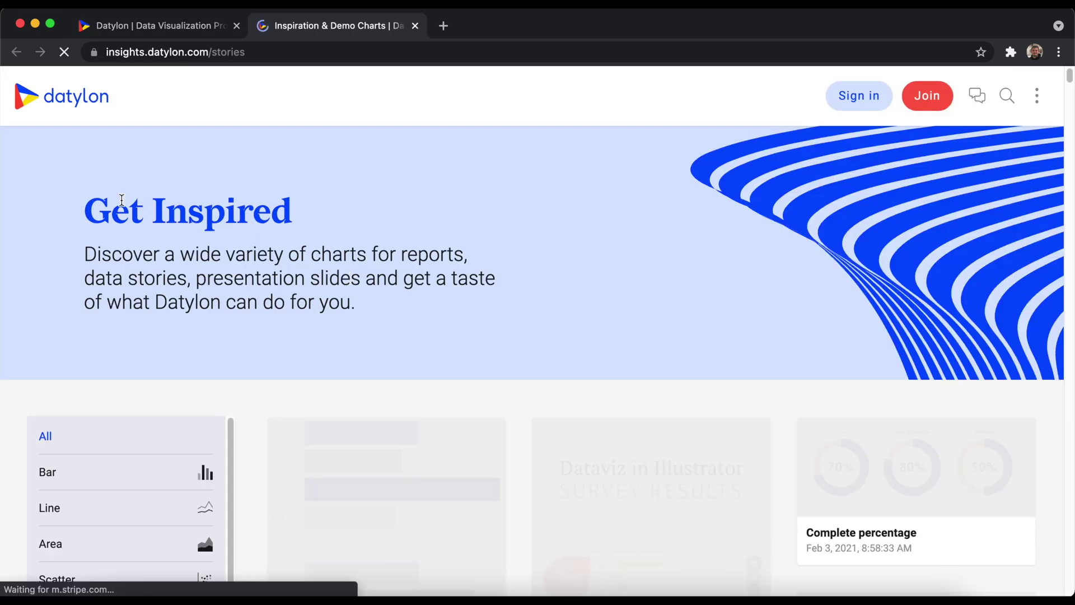